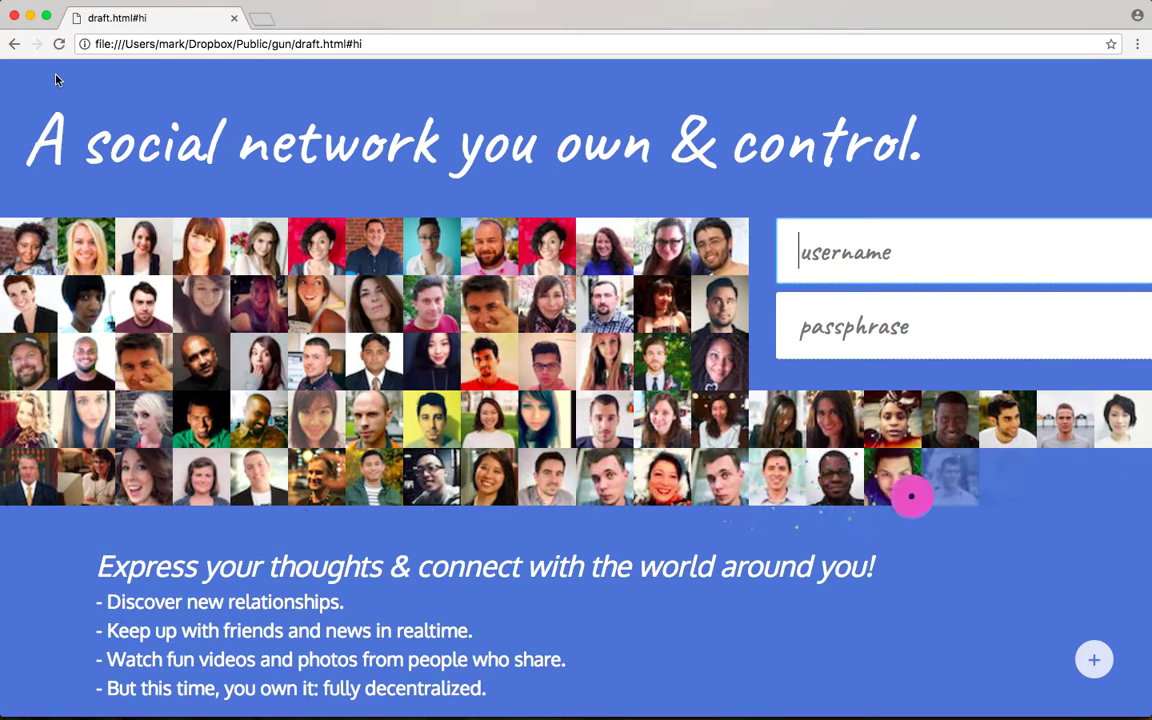
# Step: Create a new account from the entered username and passphrase using the 'or up' sign-up option
pyautogui.write('marknadal')
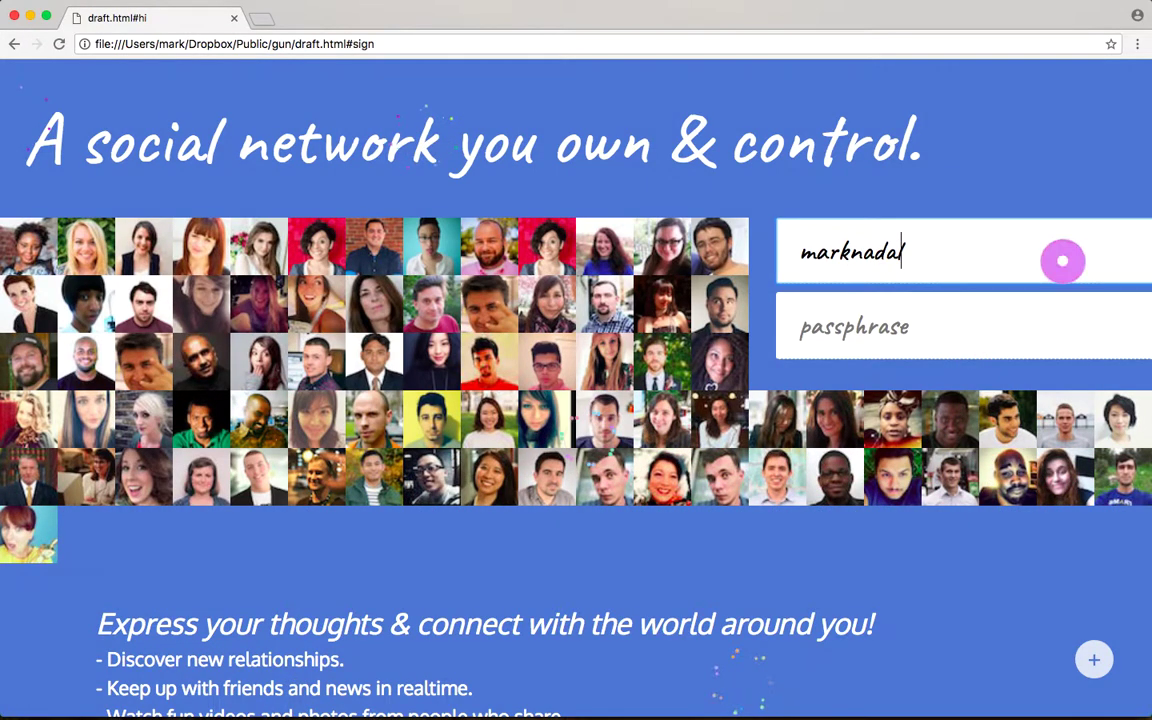
pyautogui.press('Return')
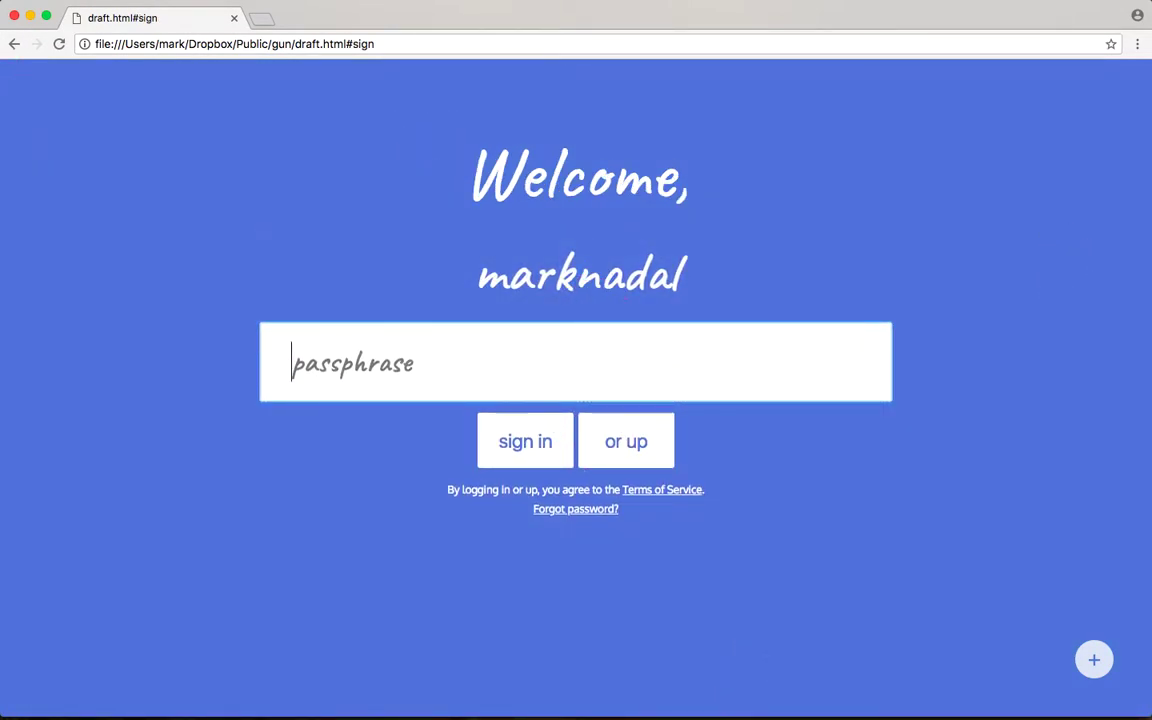
pyautogui.write('•••••••••')
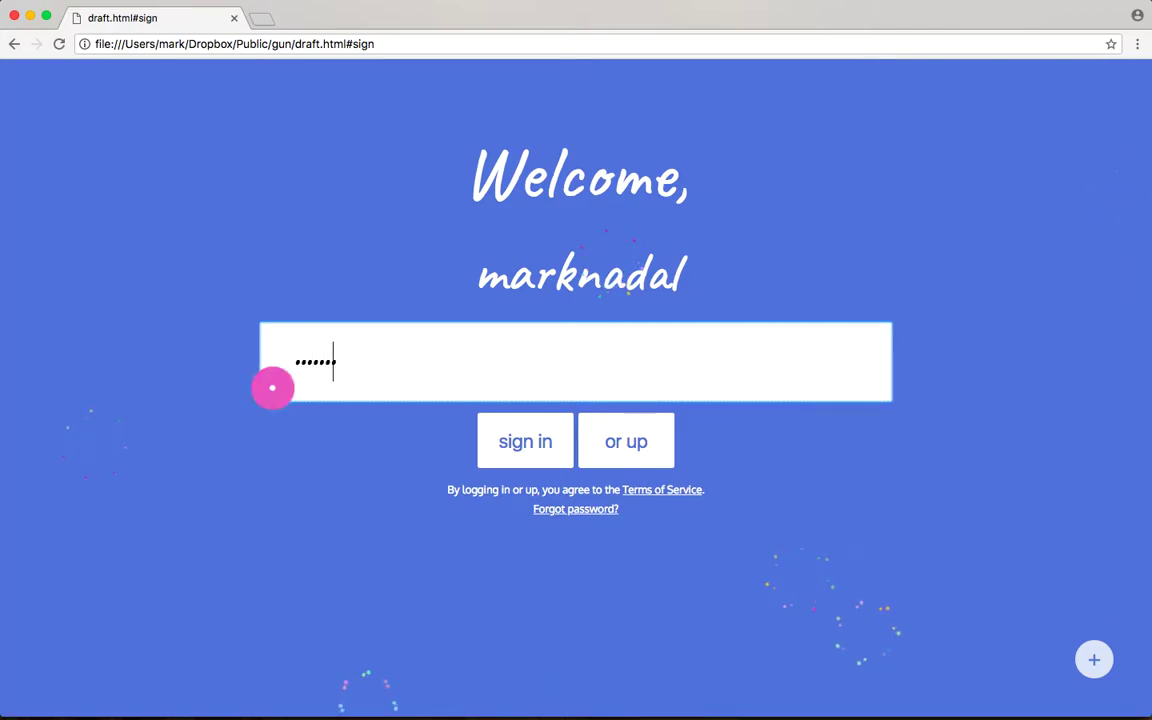
pyautogui.press('Return')
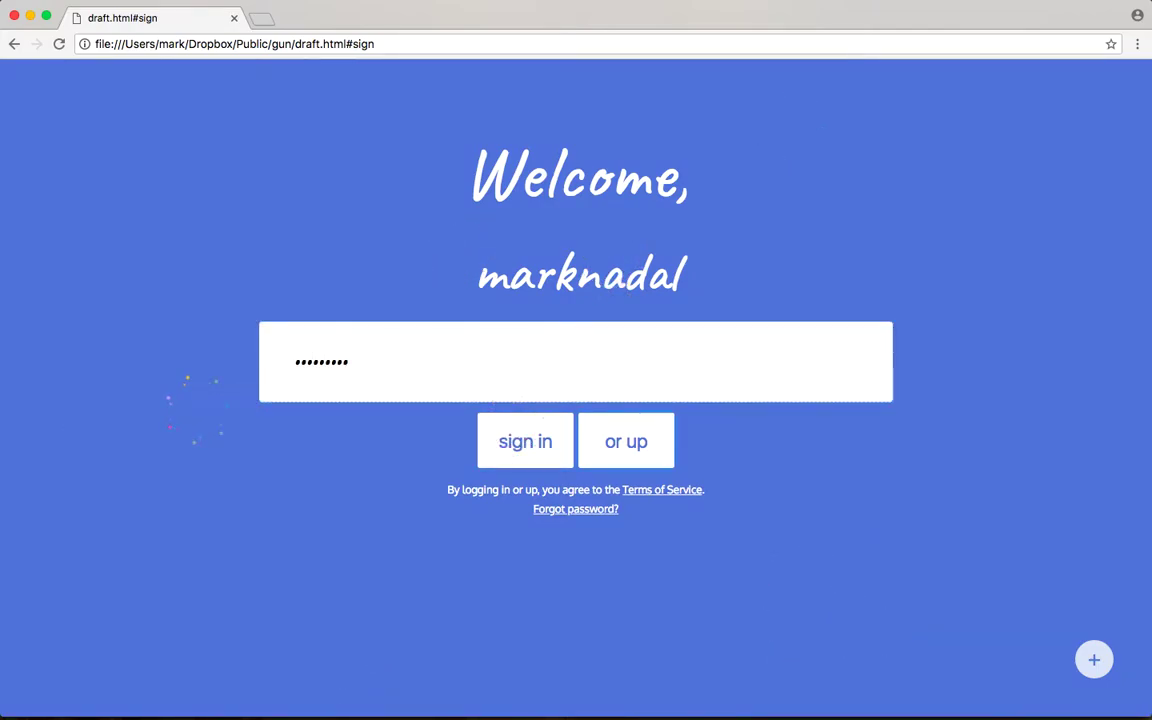
pyautogui.click(628, 442)
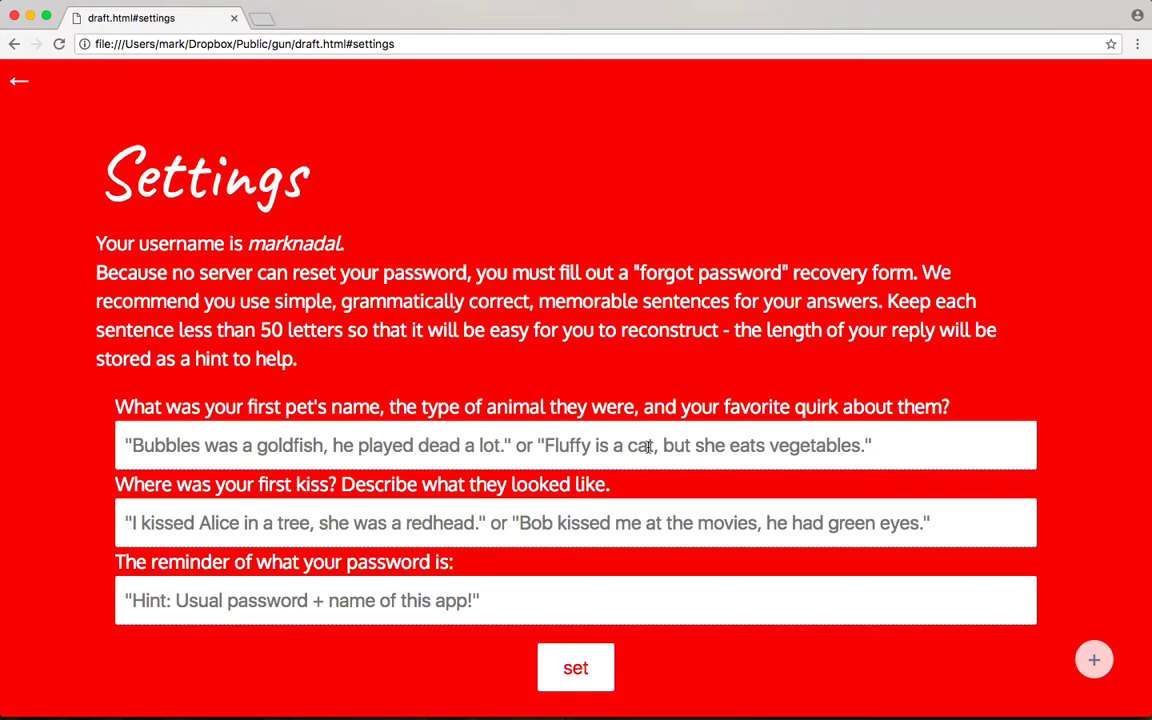
# Step: Scroll down Settings to the old and new passphrase fields
pyautogui.scroll(-5, 648, 447)
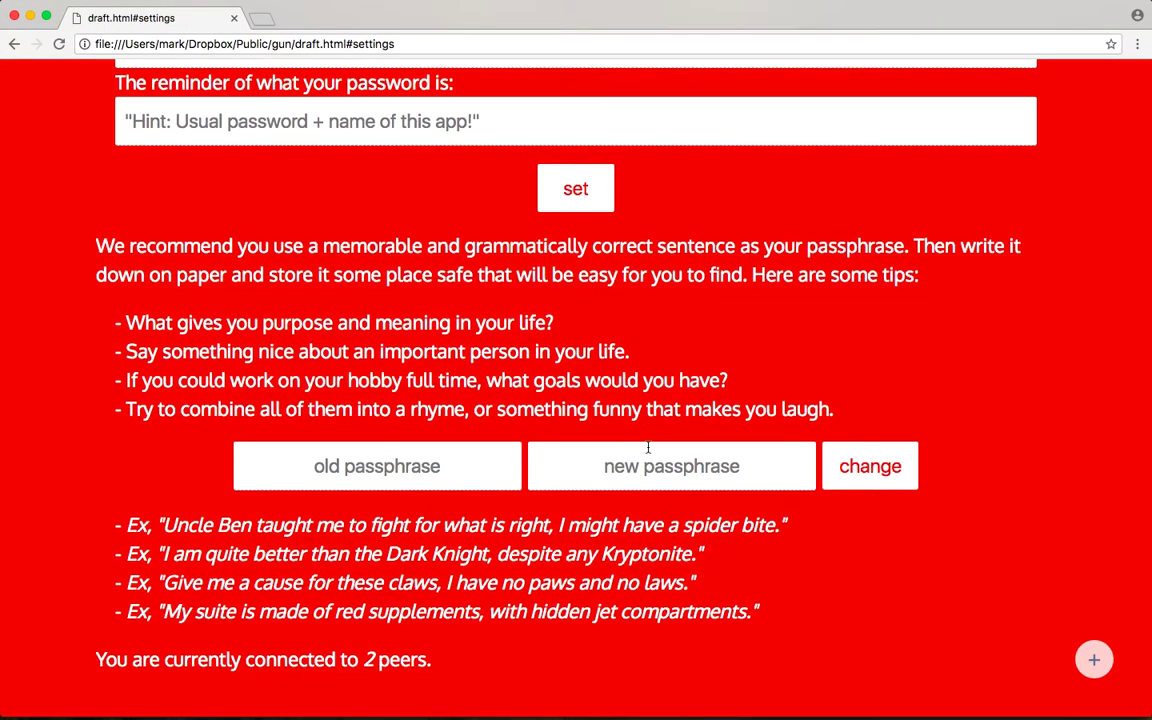
pyautogui.scroll(-1, 648, 447)
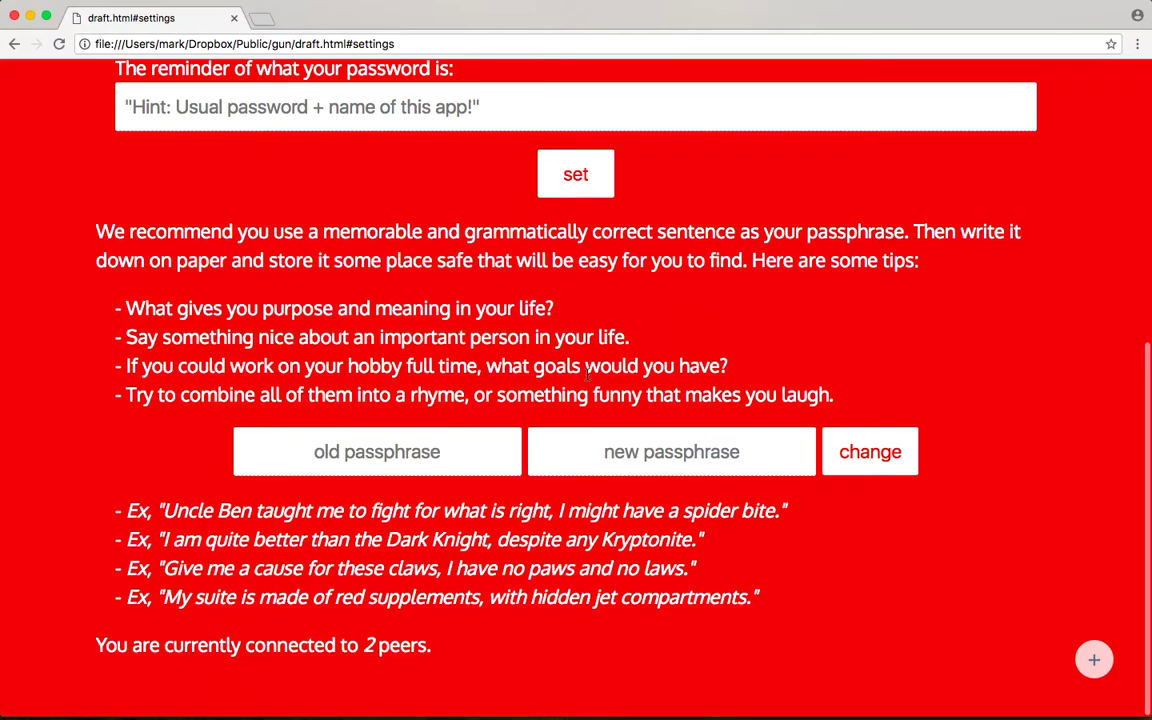
# Step: Replace the current passphrase with a new one in the passphrase-change fields
pyautogui.click(386, 450)
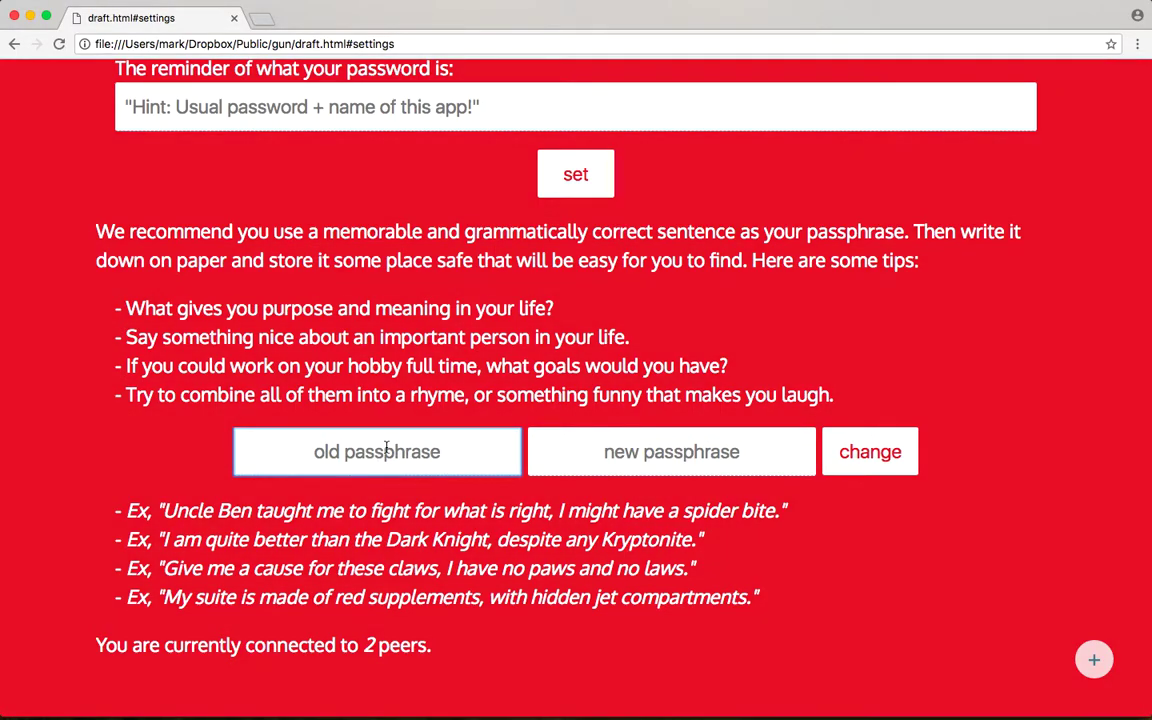
pyautogui.write('•••••••••')
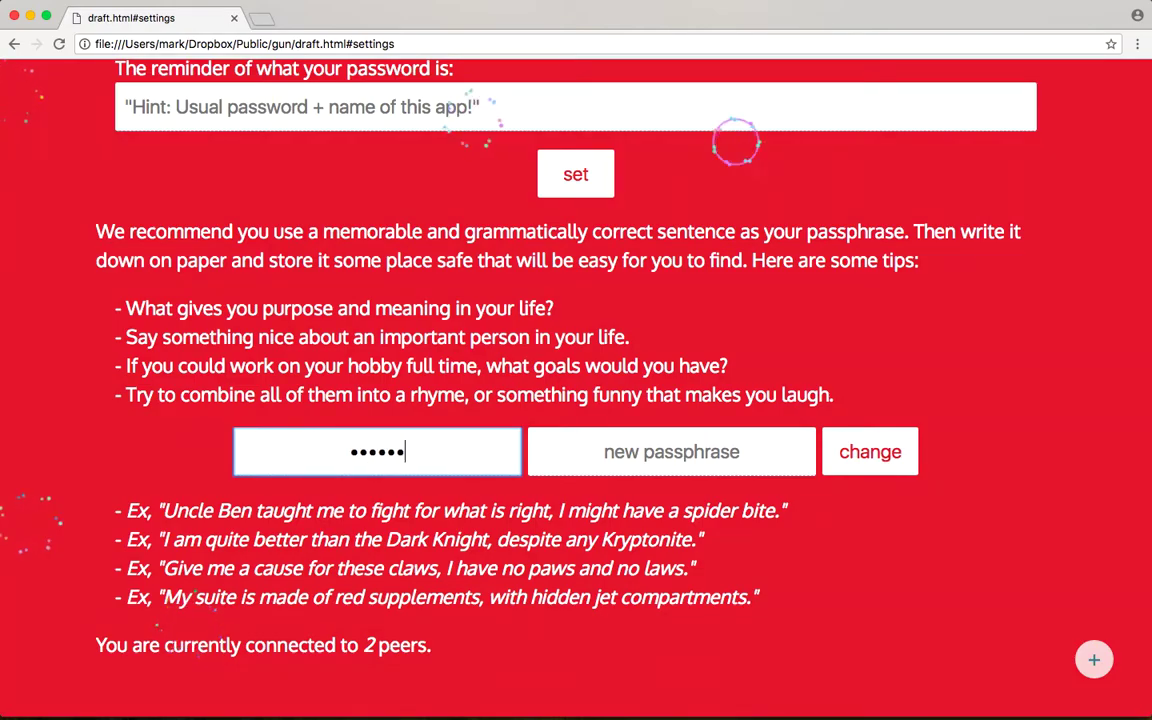
pyautogui.press('Tab')
pyautogui.write('•••••••••••')
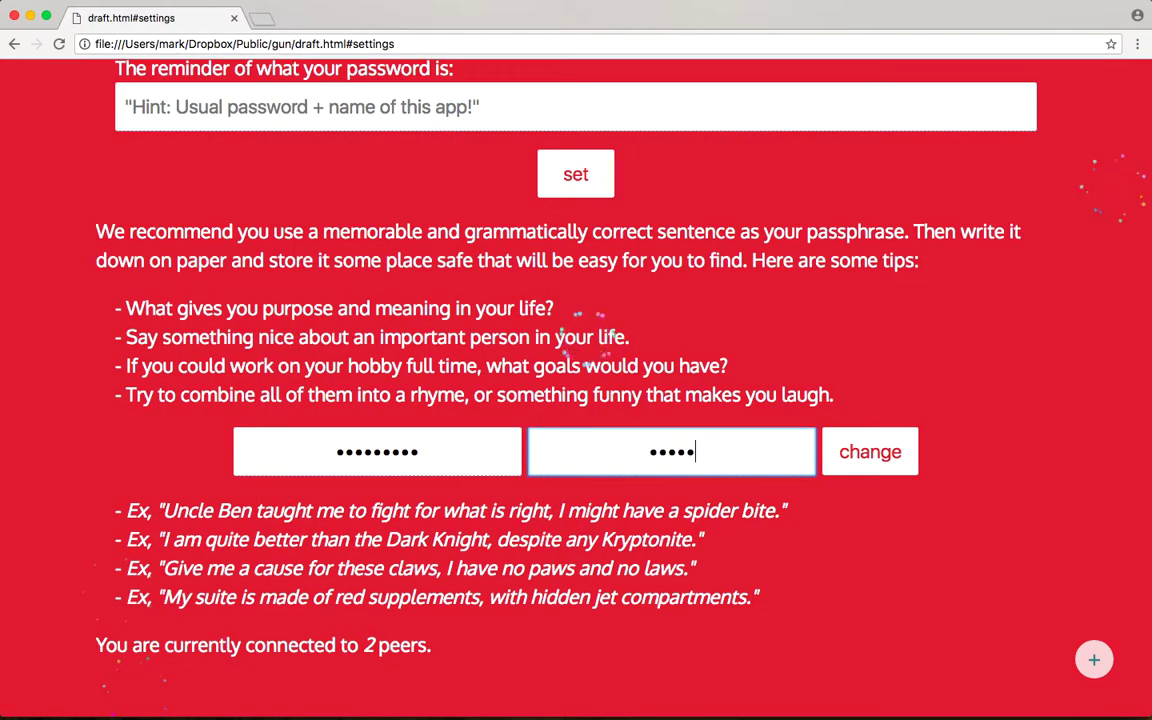
pyautogui.write('••••••••••••')
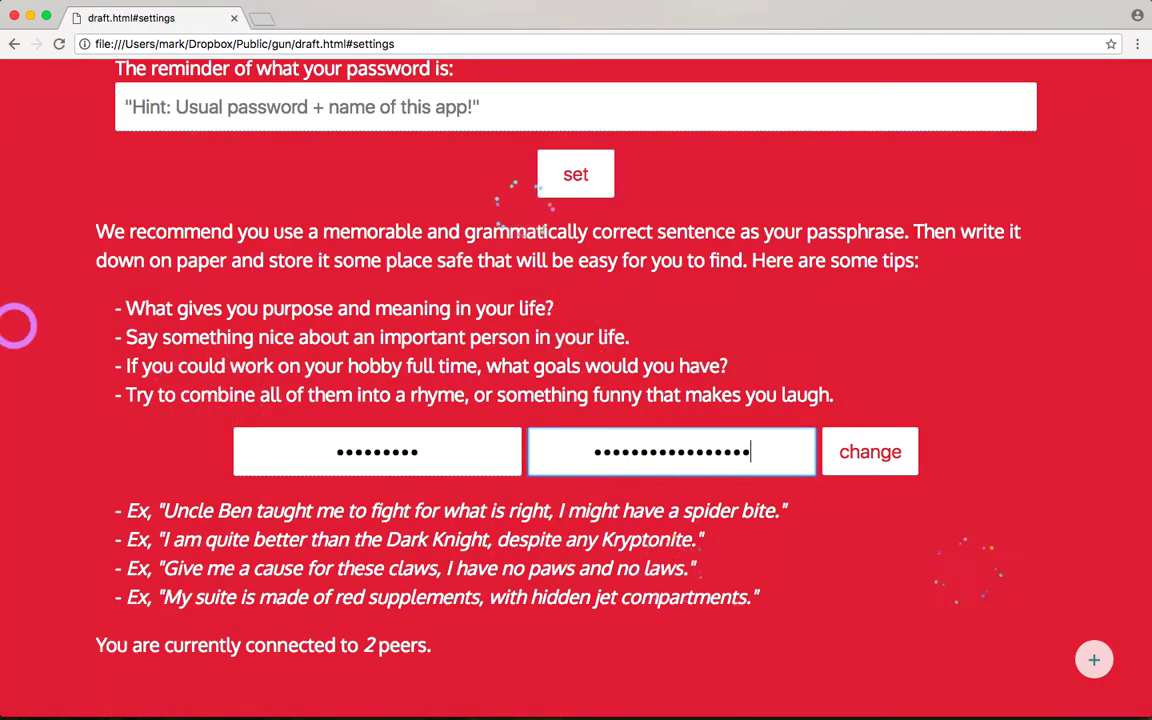
pyautogui.press('Return')
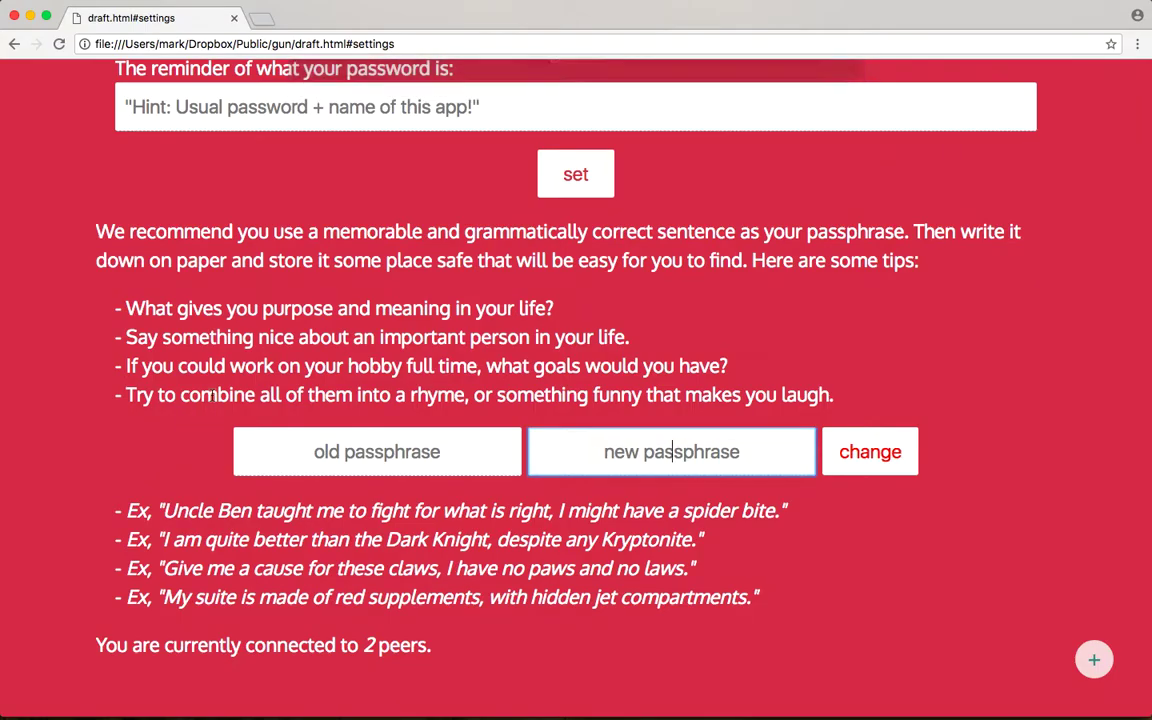
pyautogui.scroll(5, 200, 380)
# Step: Scroll back up to the recovery questions and select the pet answer field
pyautogui.scroll(2, 211, 395)
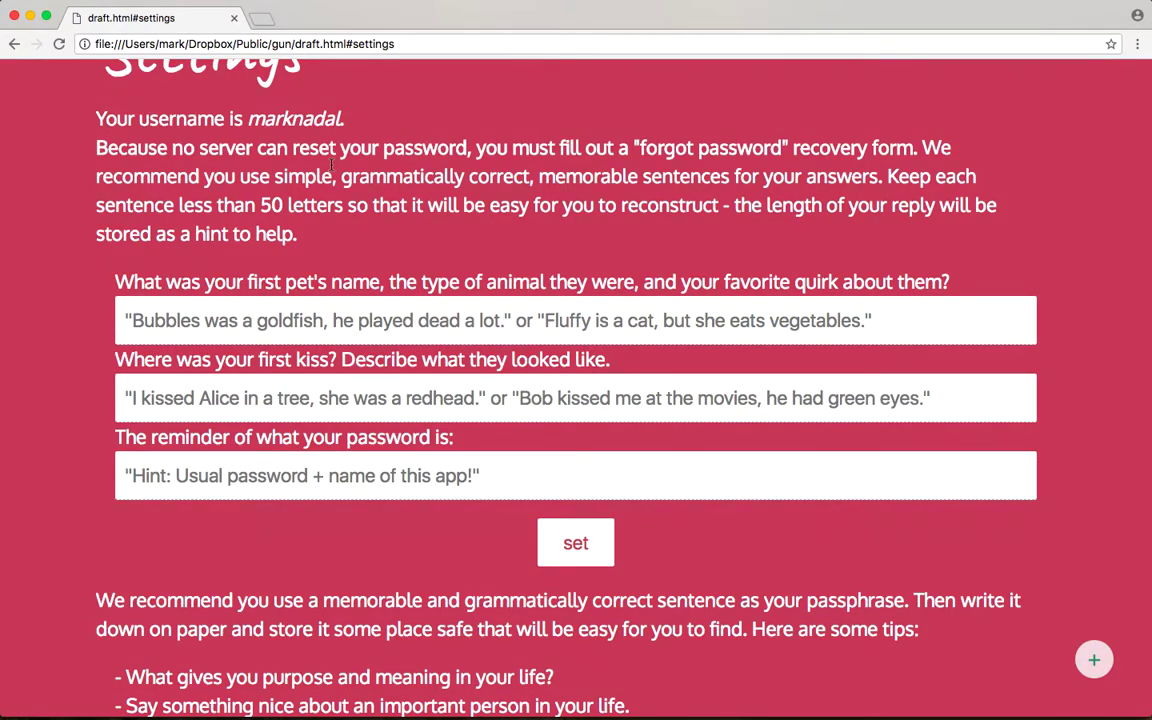
pyautogui.click(398, 321)
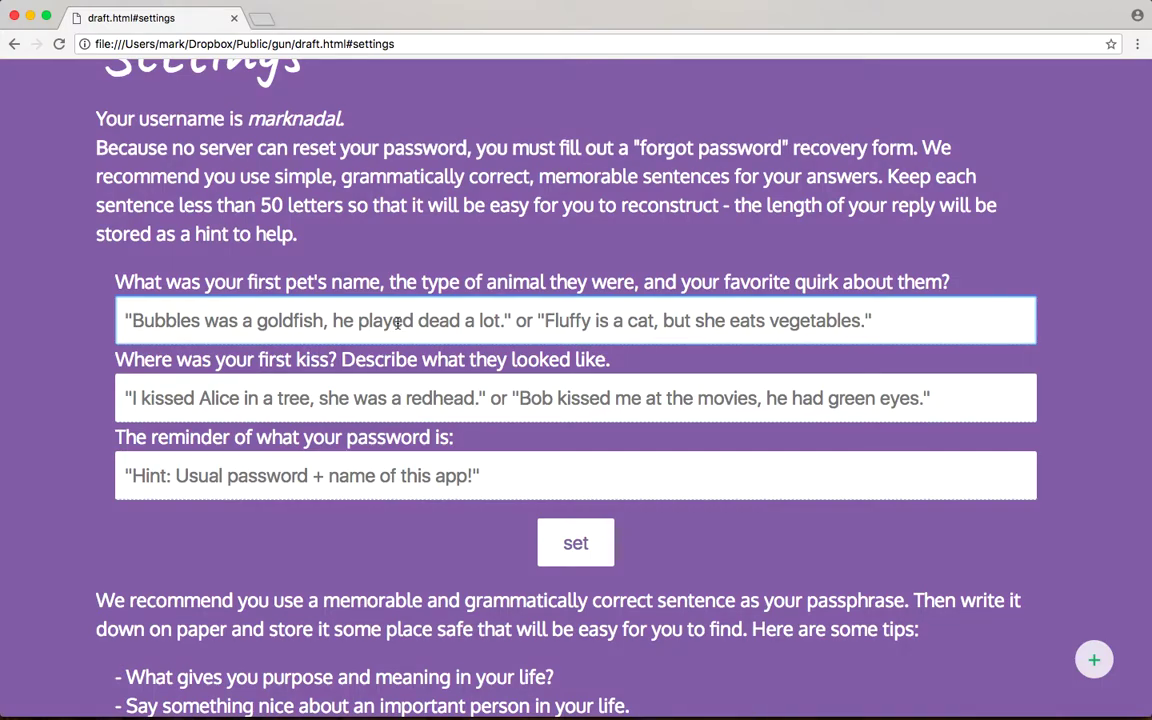
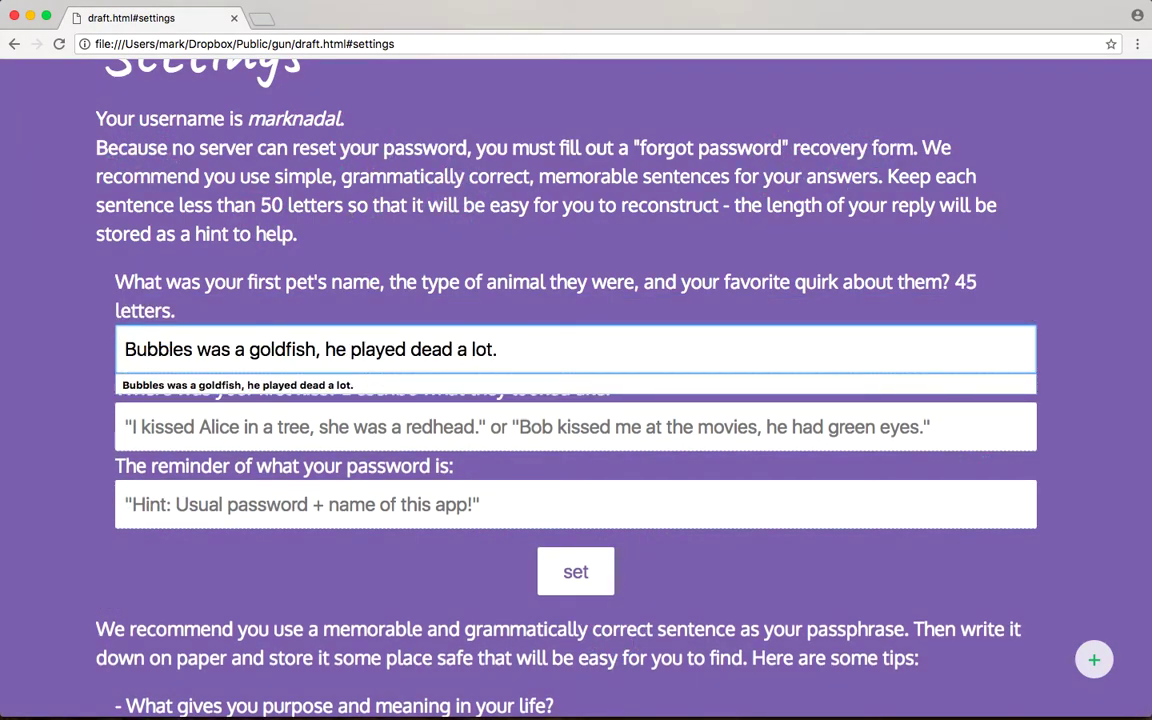
# Step: Fill in the pet and first-kiss recovery answers and a password reminder, then save them
pyautogui.click(124, 427)
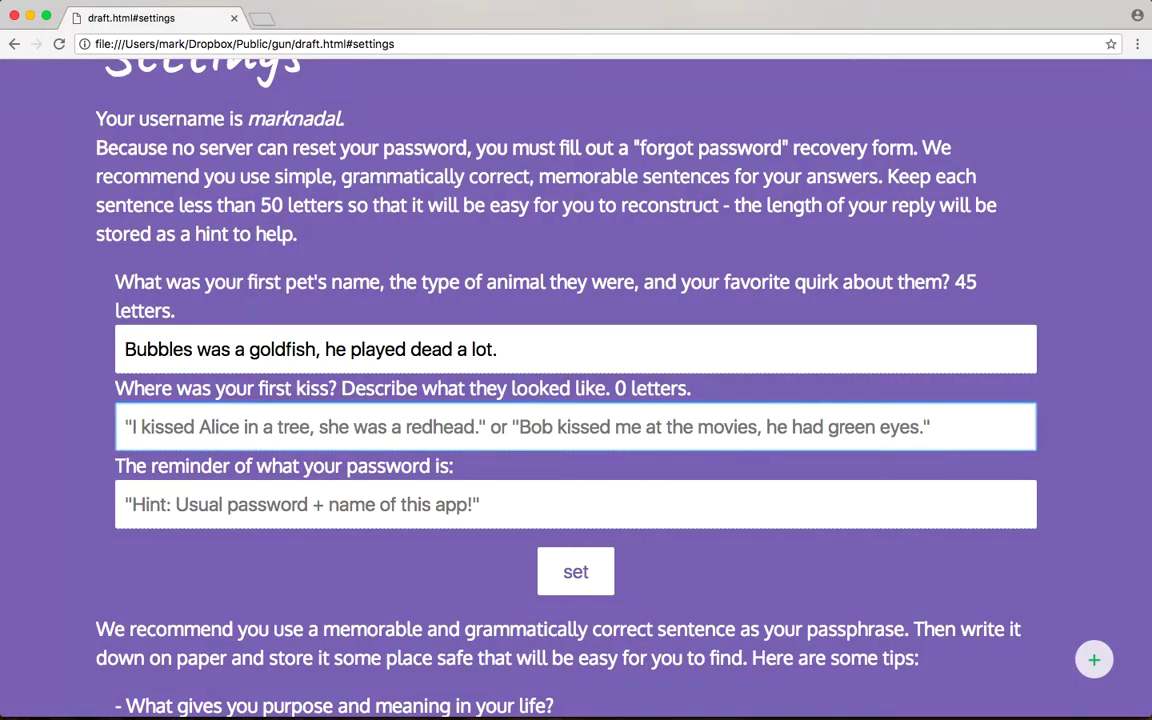
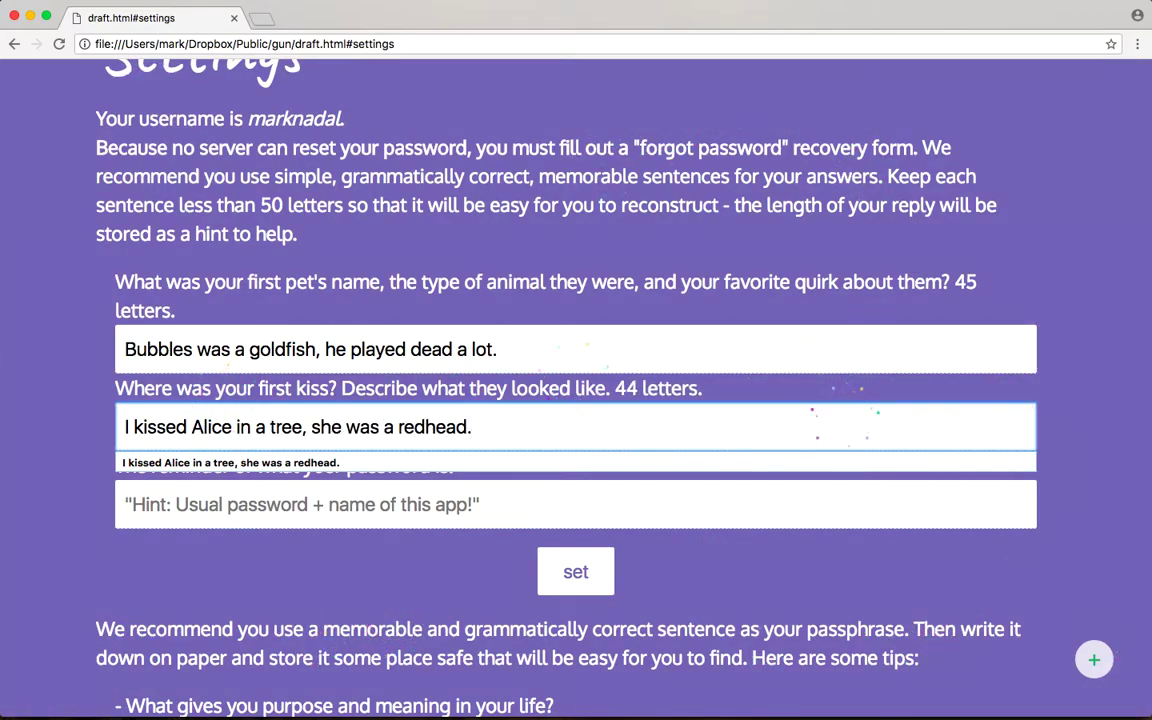
pyautogui.press('Tab')
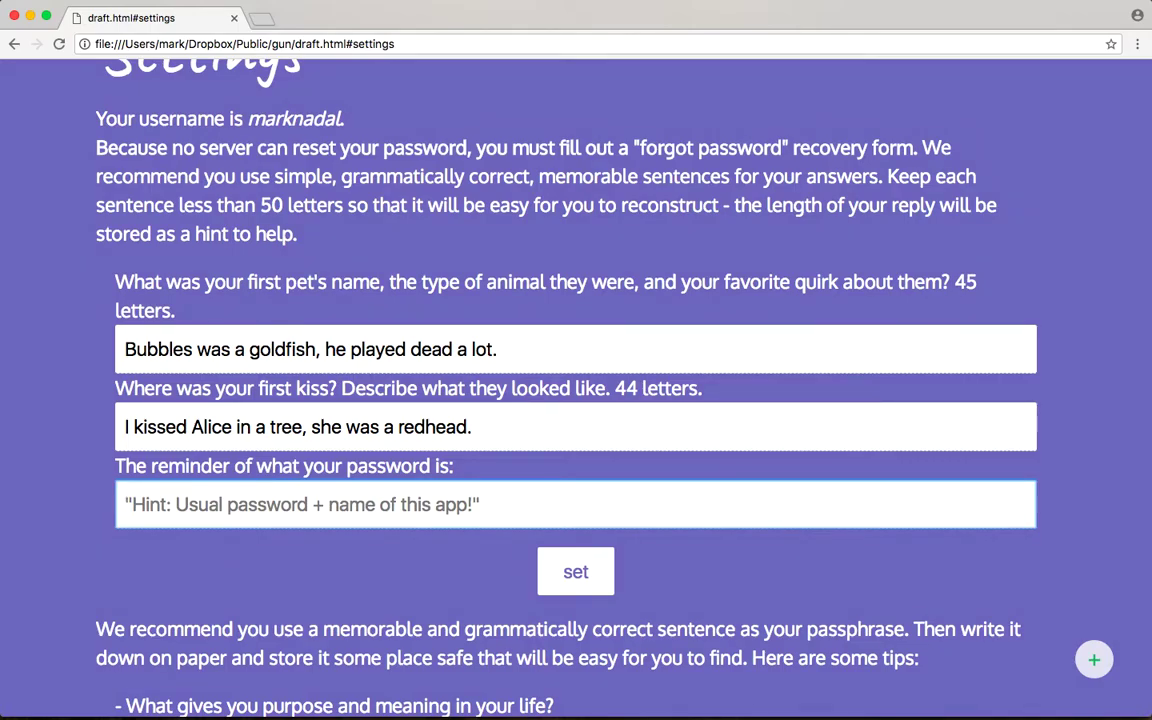
pyautogui.write('*************************')
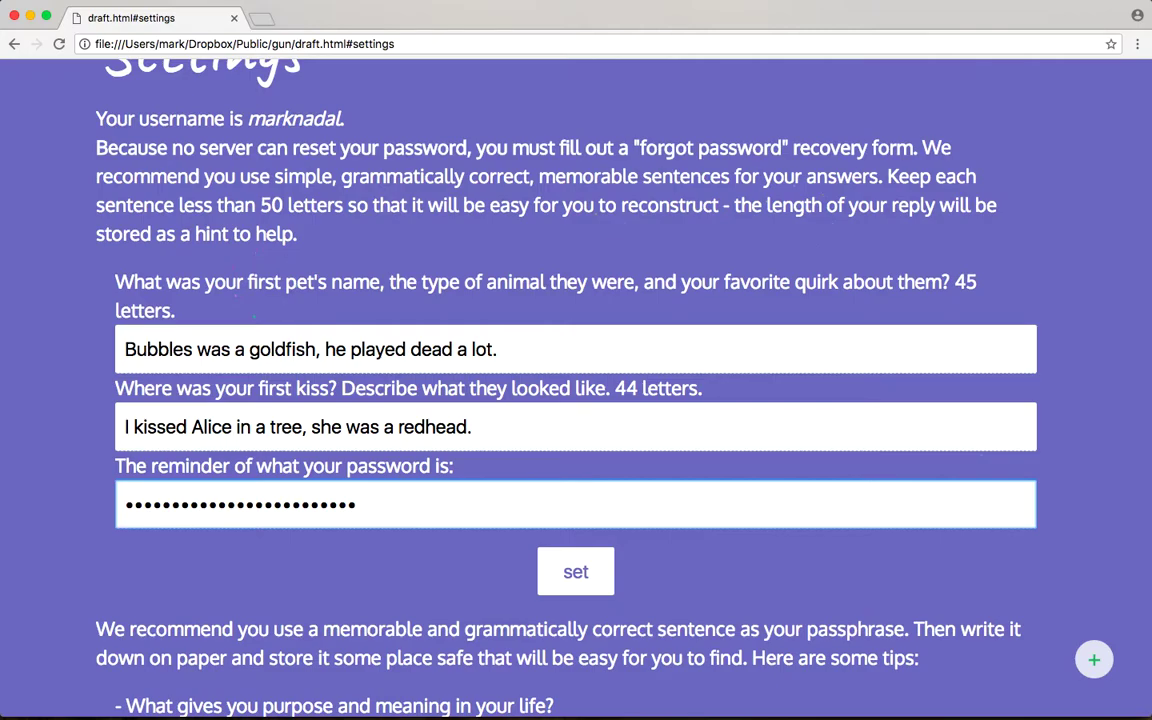
pyautogui.click(562, 558)
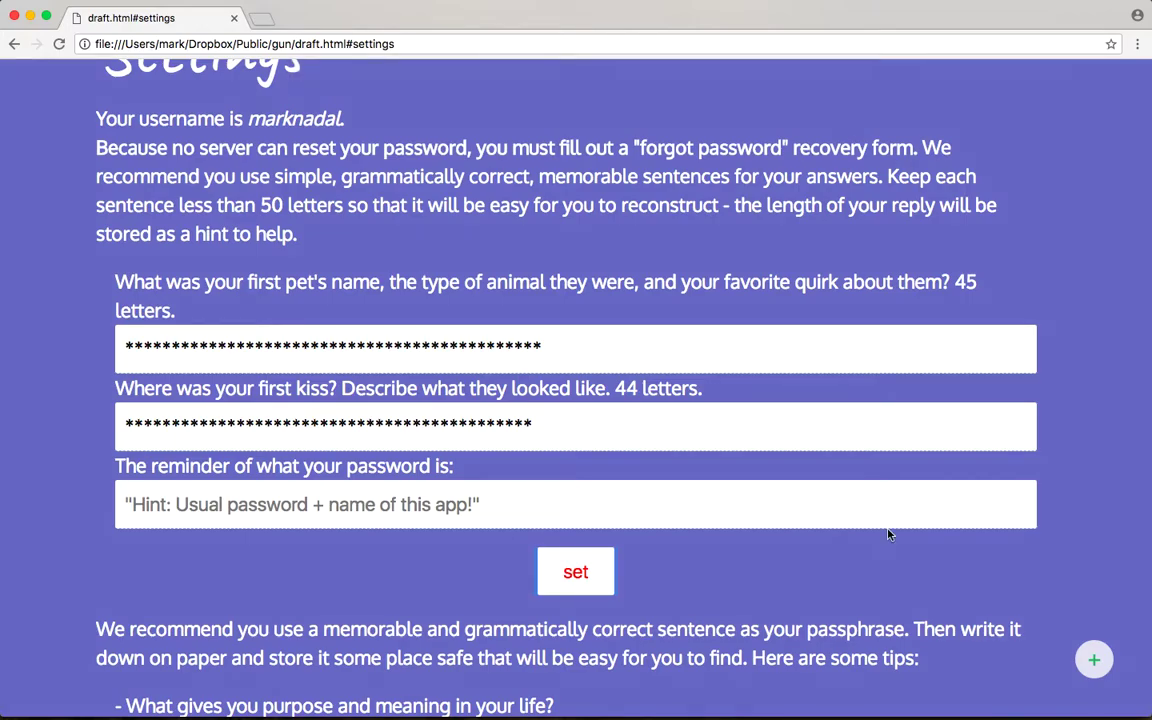
pyautogui.scroll(-4, 985, 532)
pyautogui.scroll(4, 985, 535)
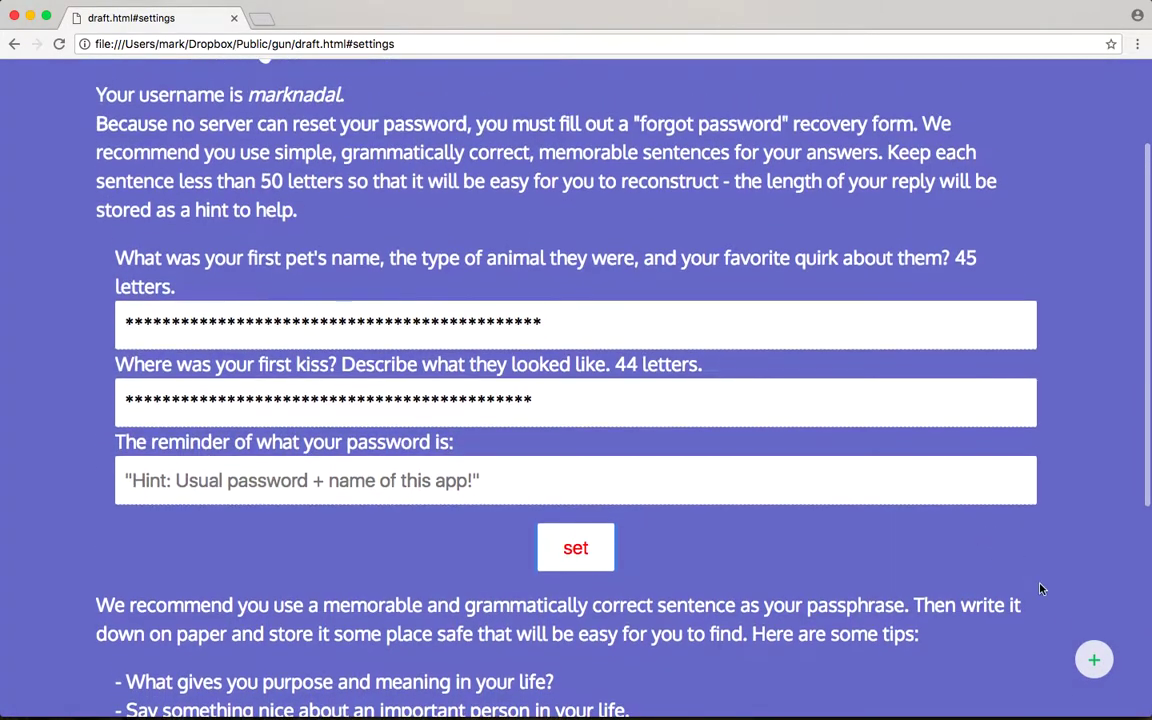
# Step: Sign out, re-enter the username at sign-in, and go to the Forgot password form
pyautogui.click(1093, 662)
pyautogui.click(1043, 515)
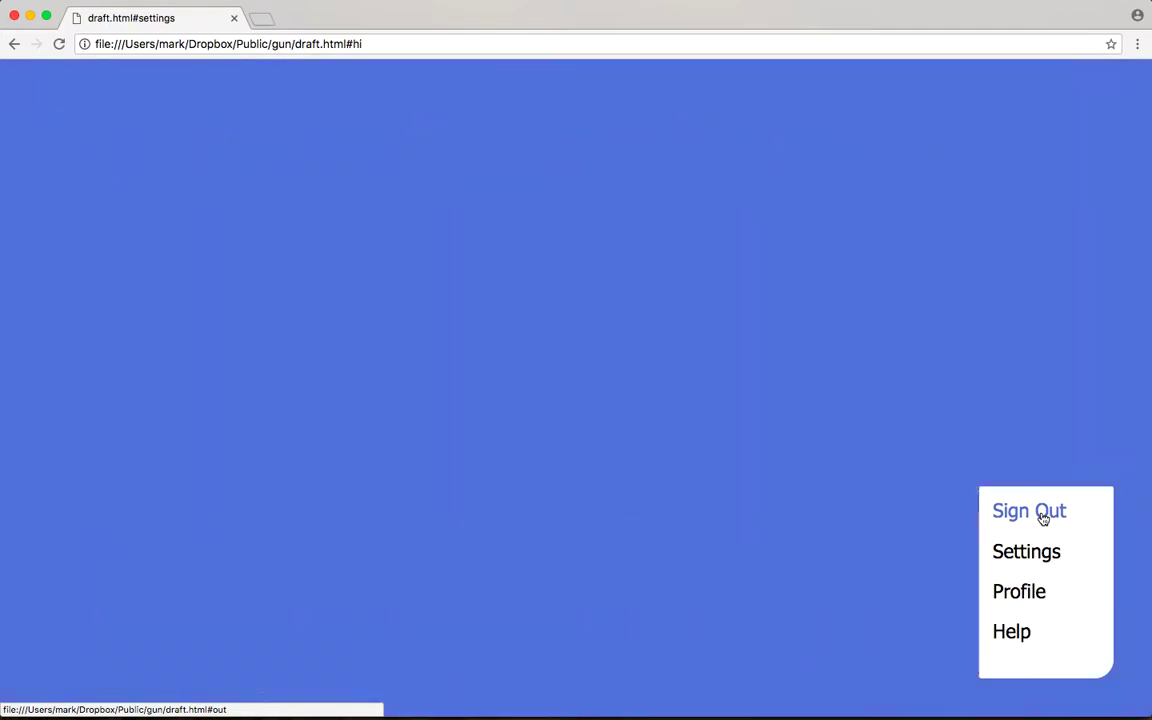
pyautogui.click(60, 46)
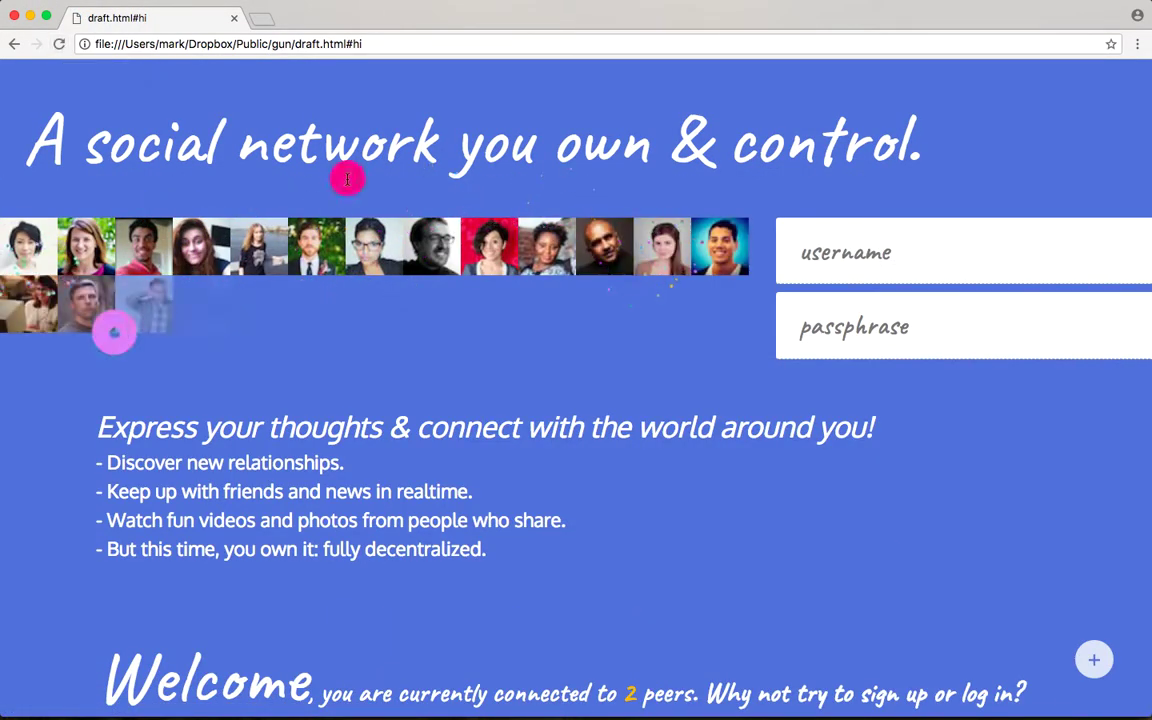
pyautogui.write('marknadal')
pyautogui.press('Return')
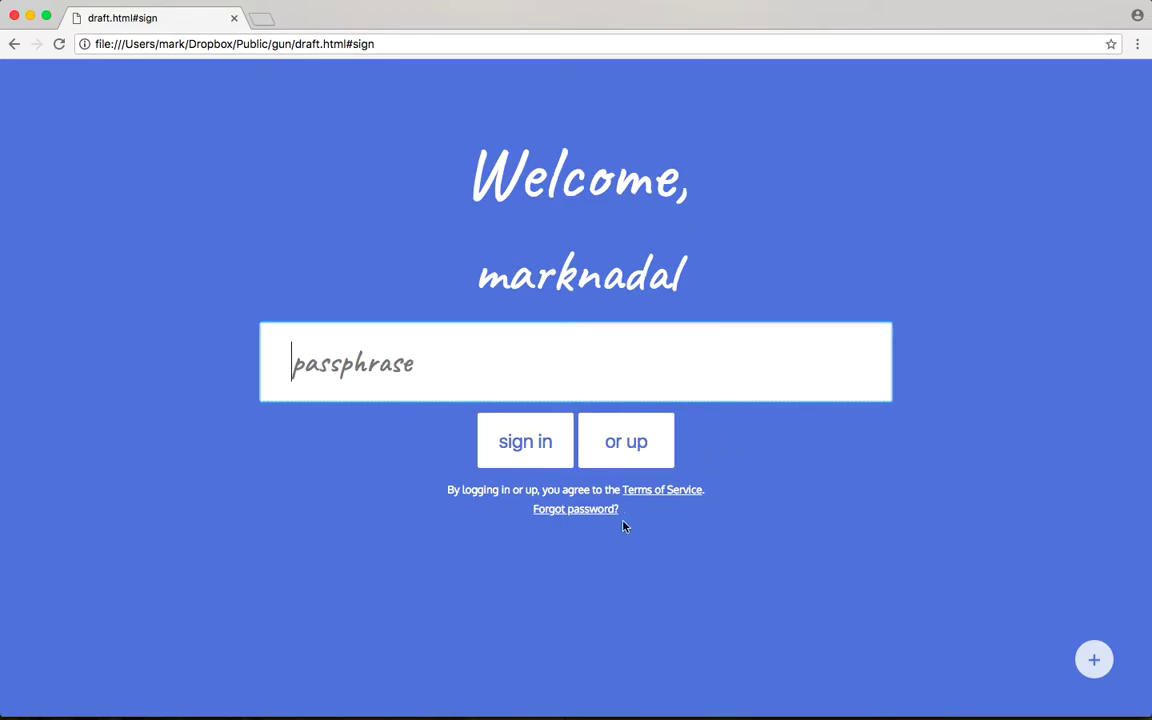
pyautogui.click(549, 510)
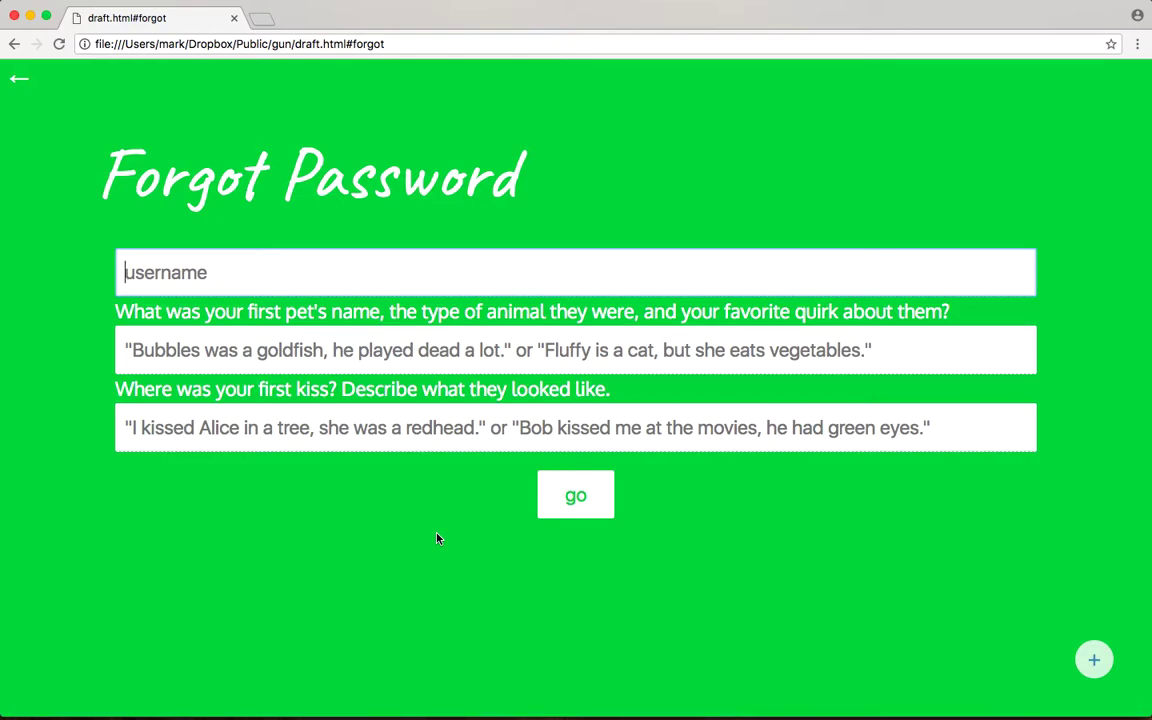
# Step: Enter the username on Forgot Password and focus the pet answer to show the length counters
pyautogui.write('marknadal')
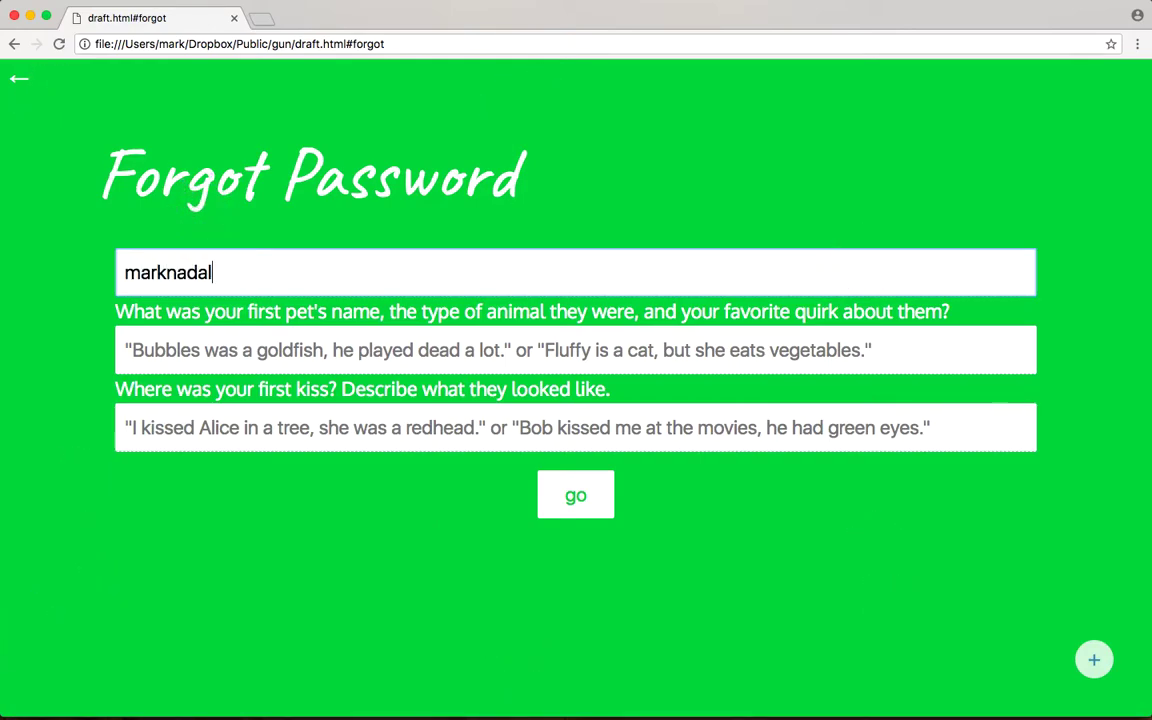
pyautogui.click(125, 350)
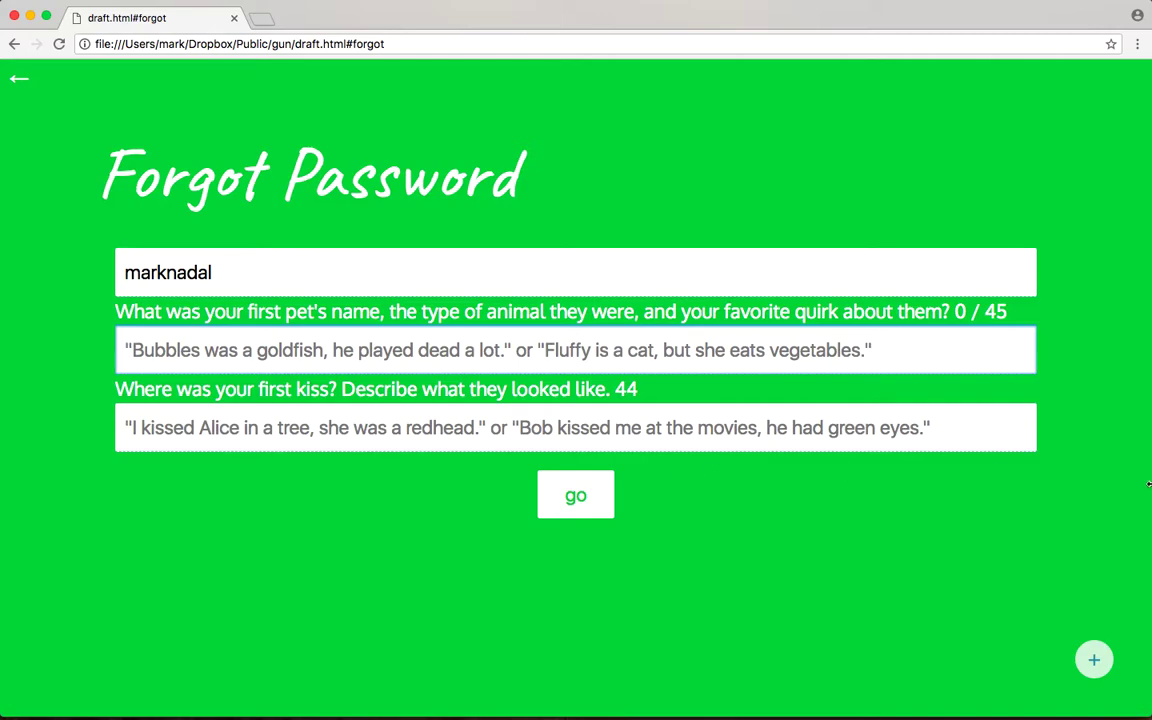
pyautogui.moveTo(1005, 312); pyautogui.dragTo(957, 312)
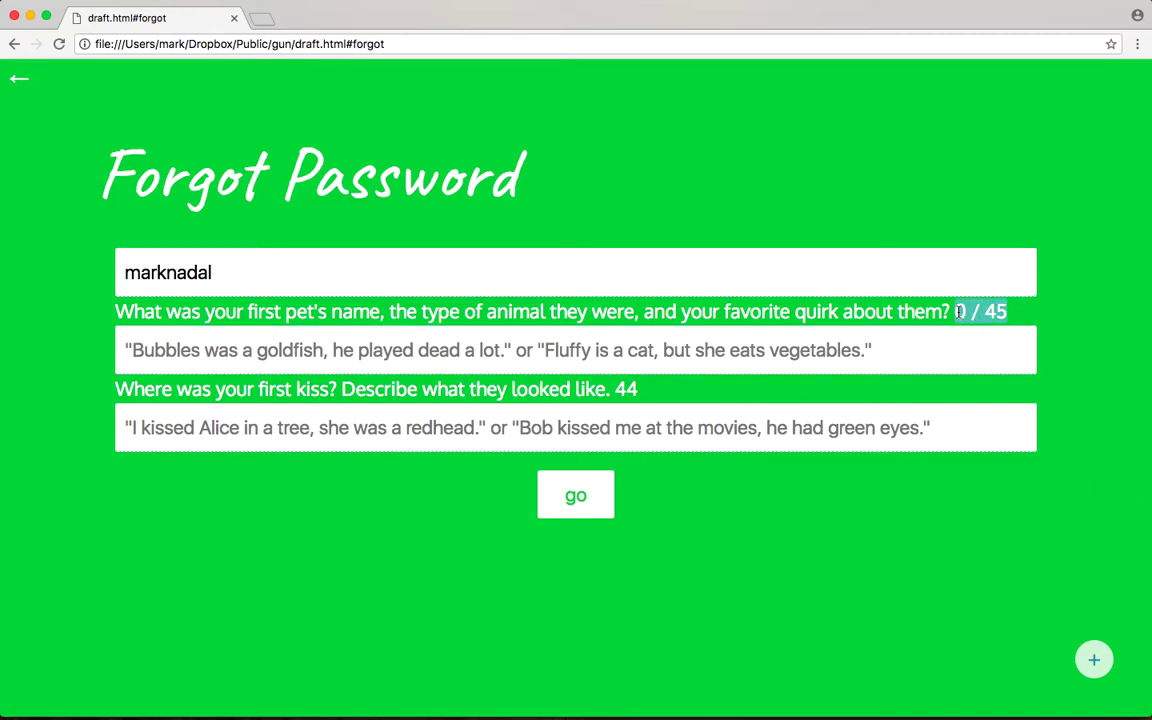
pyautogui.click(785, 350)
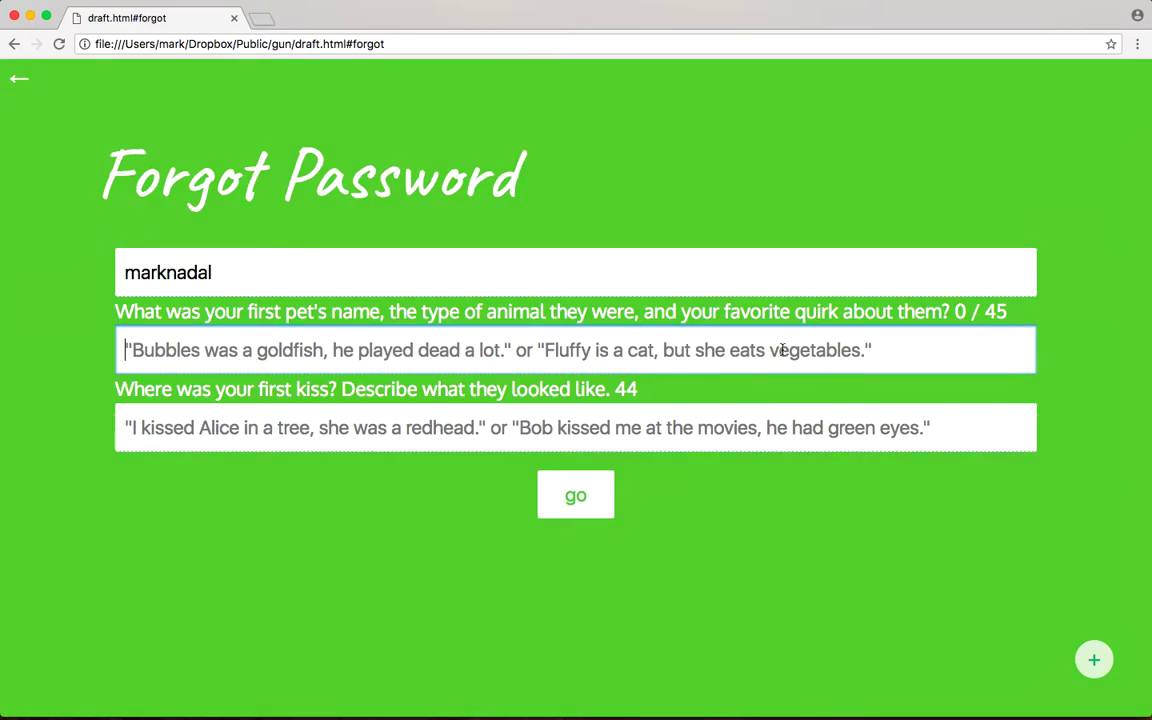
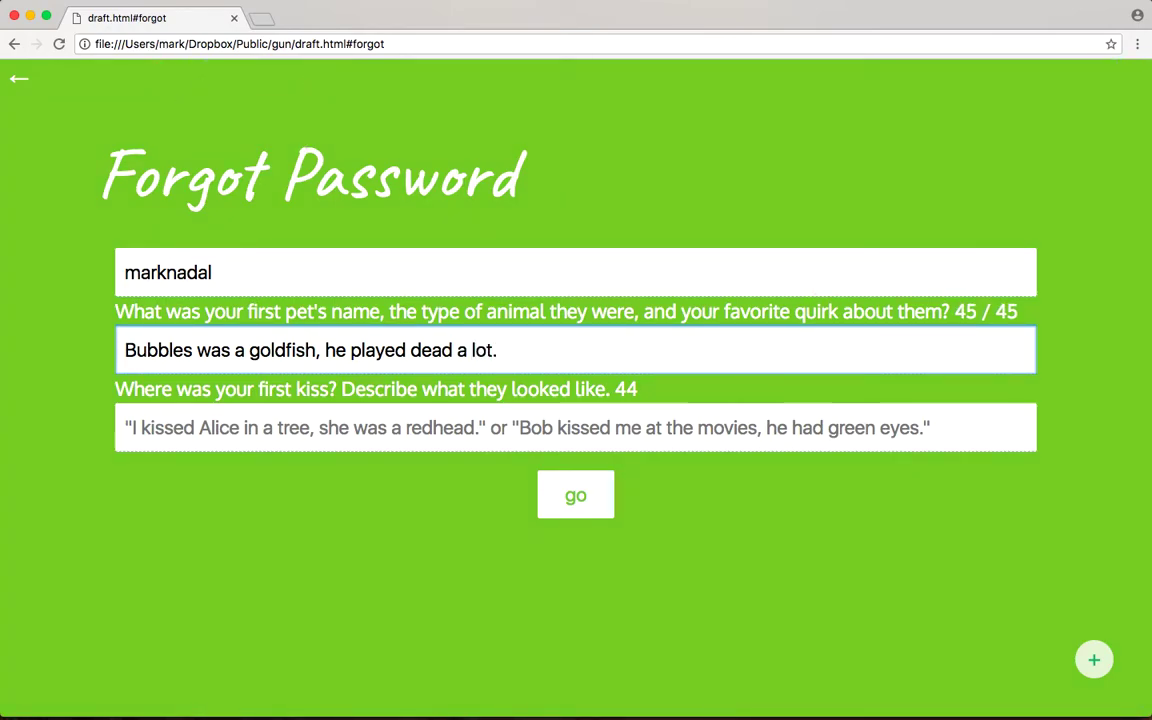
# Step: Enter the pet and first-kiss answers and submit them to reveal the stored password reminder
pyautogui.press('Tab')
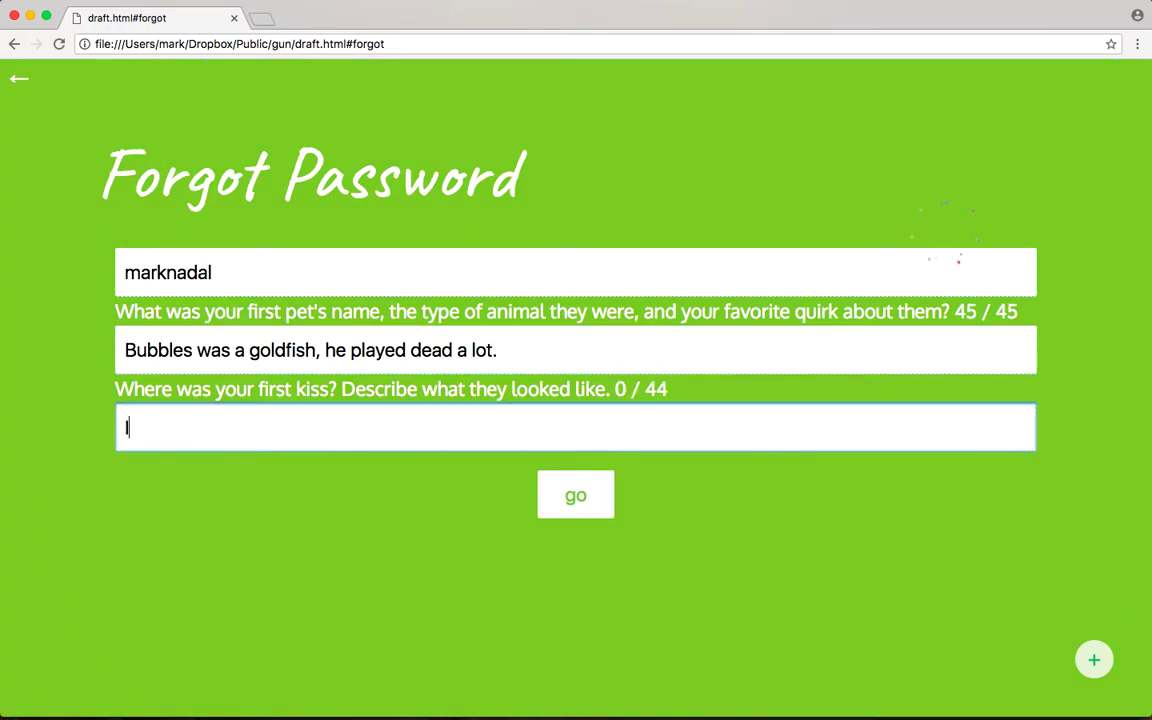
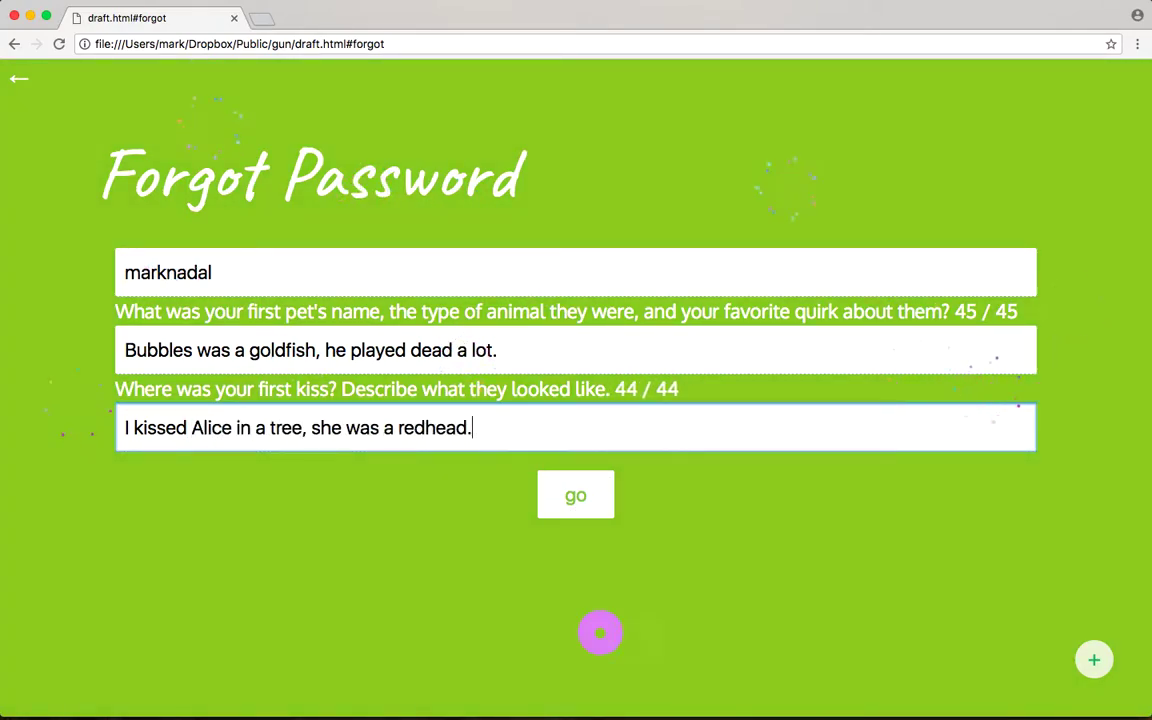
pyautogui.click(586, 499)
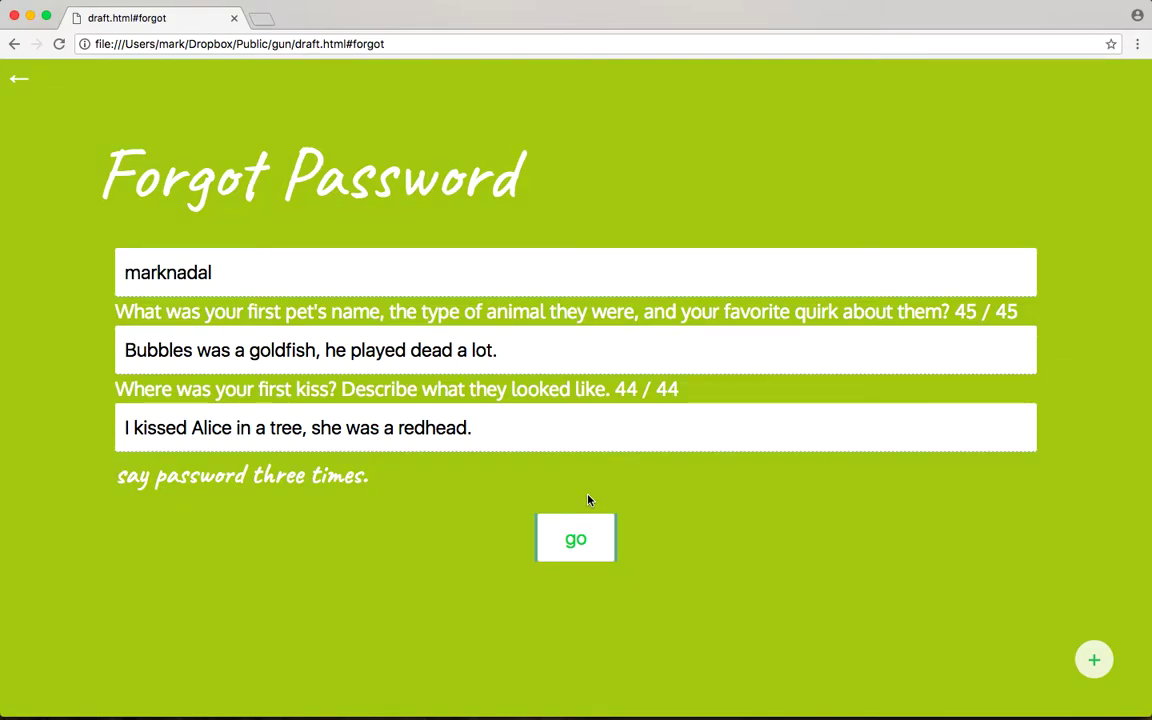
# Step: Return to the sign-in page and log in with the passphrase
pyautogui.click(21, 82)
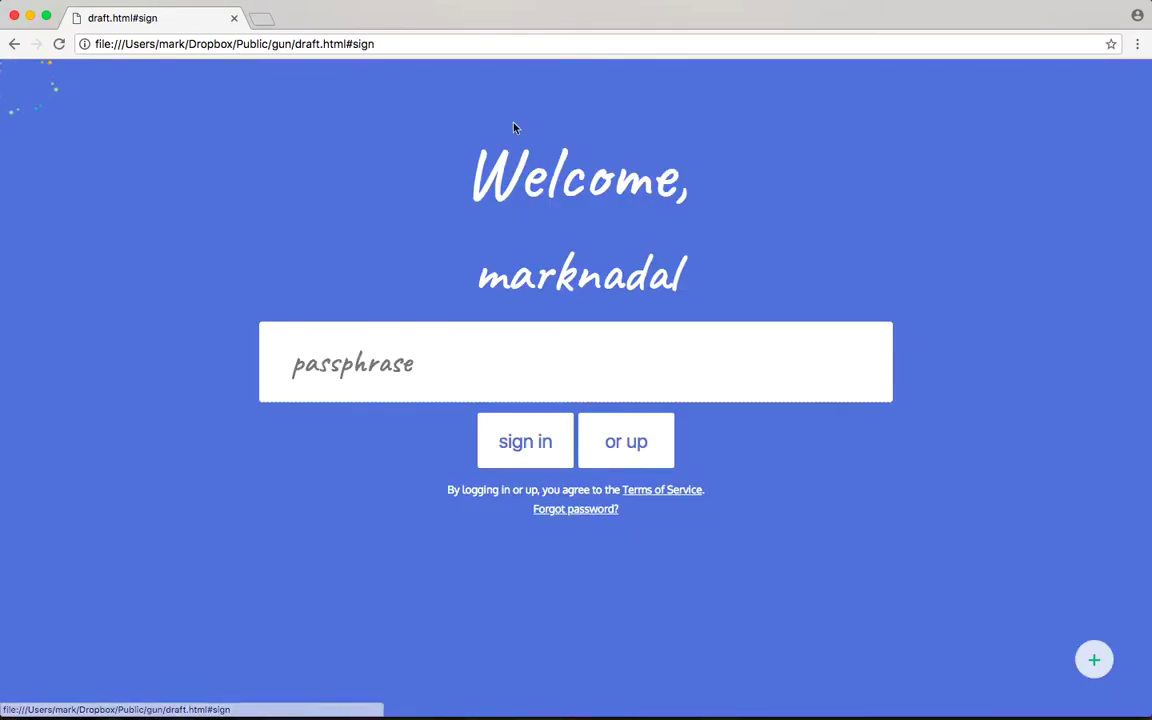
pyautogui.click(414, 350)
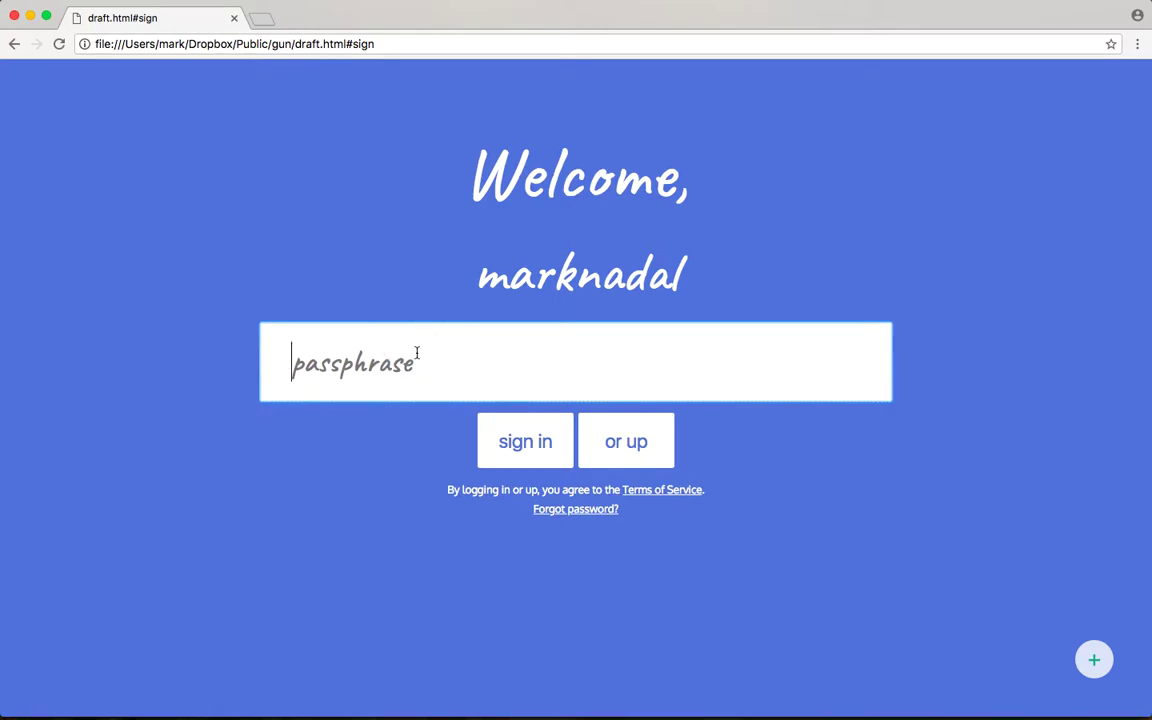
pyautogui.write('••••••••••••••••••')
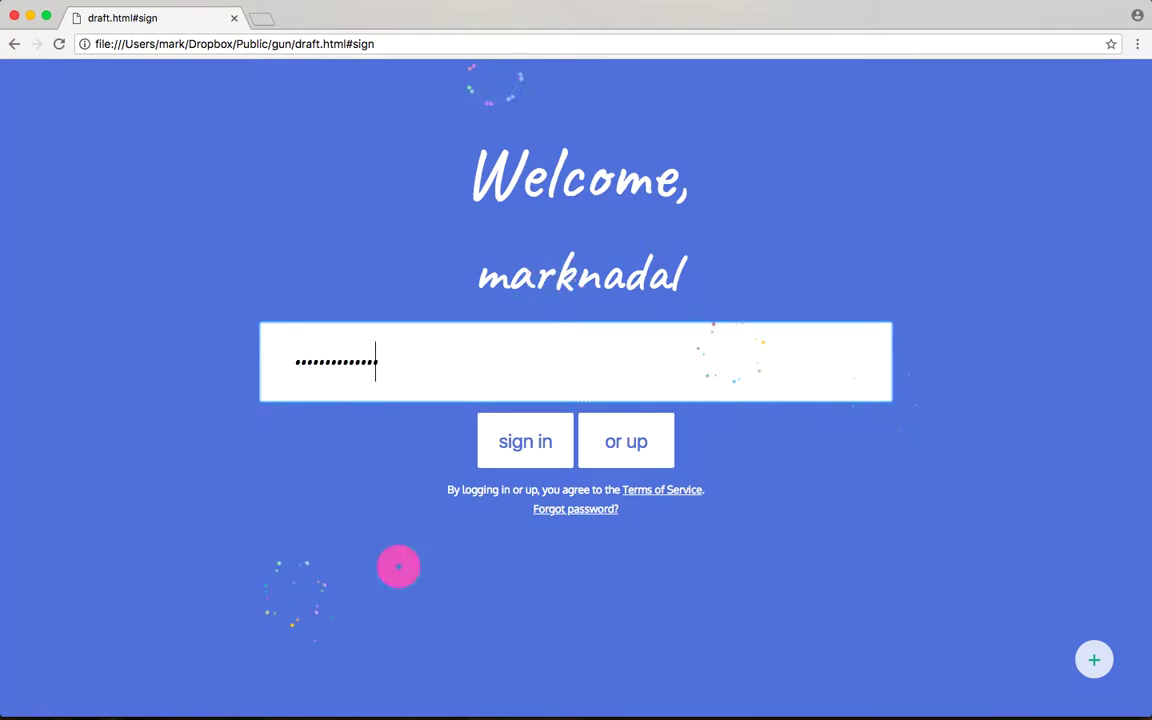
pyautogui.write('•••••••••')
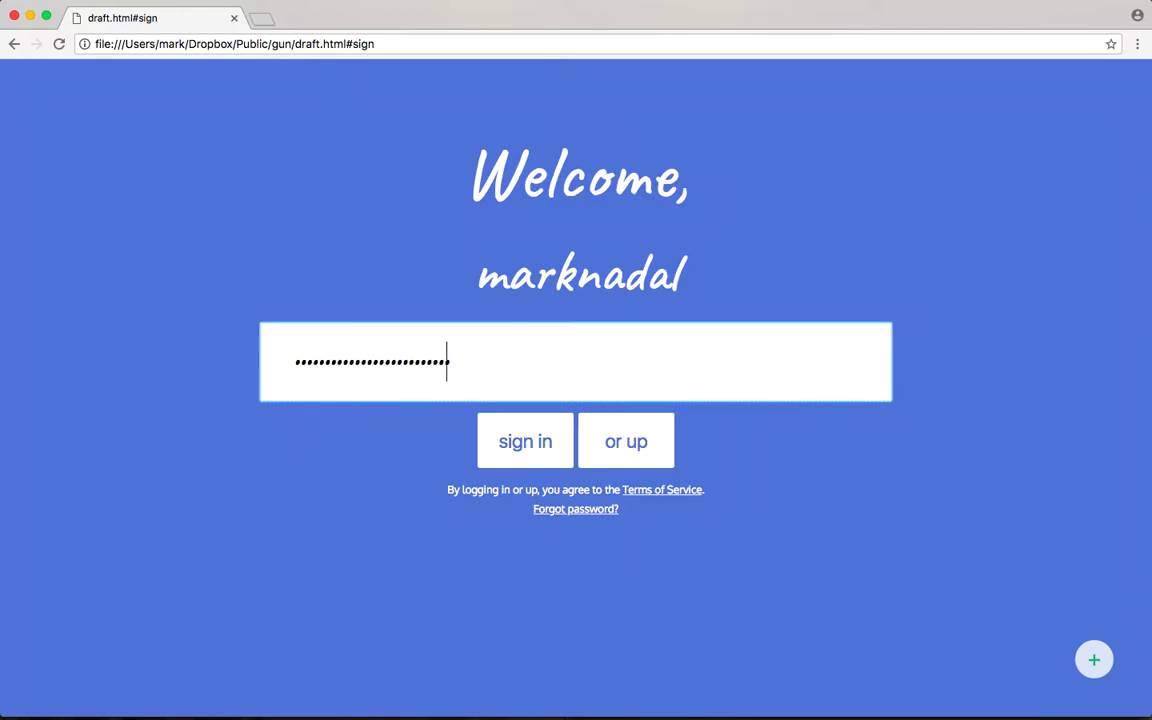
pyautogui.press('Return')
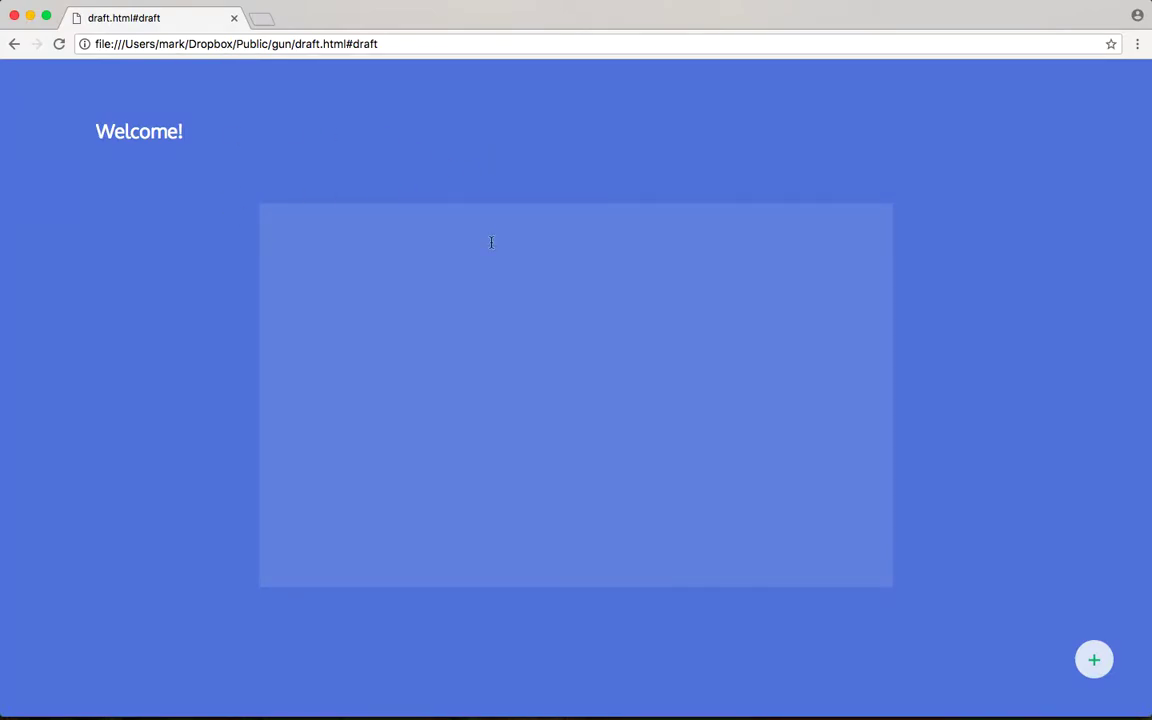
# Step: Type 'write something' into the Welcome page's draft panel
pyautogui.click(625, 318)
pyautogui.write('write something')
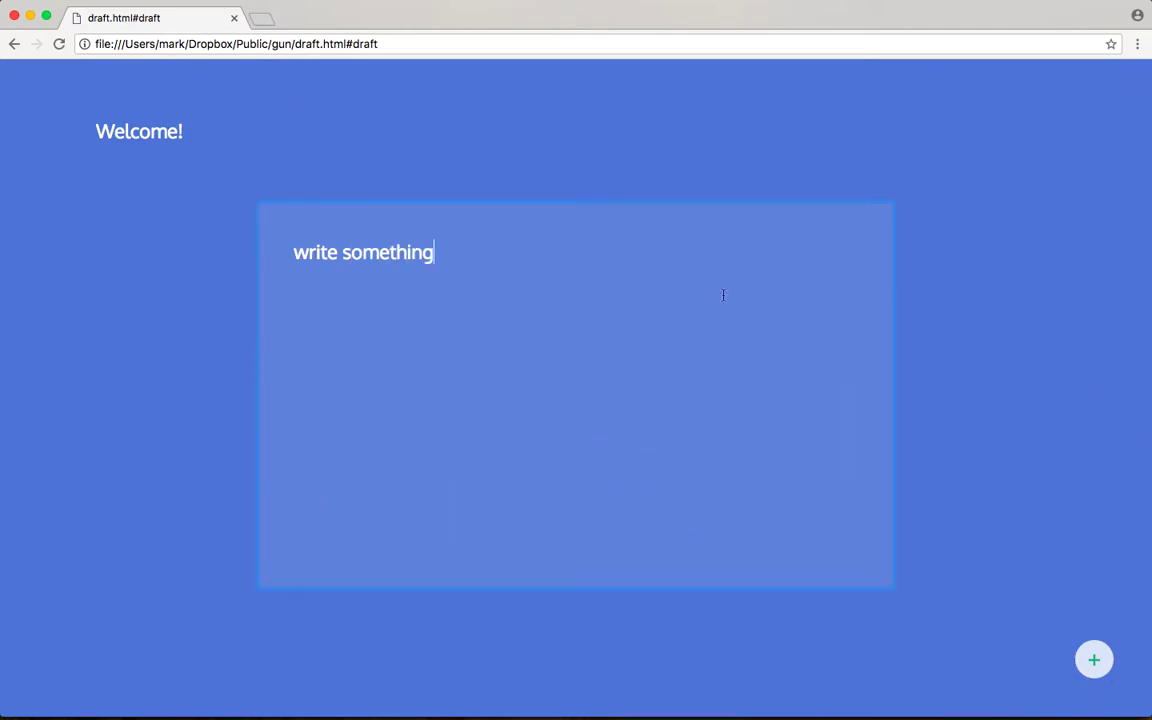
pyautogui.click(1098, 656)
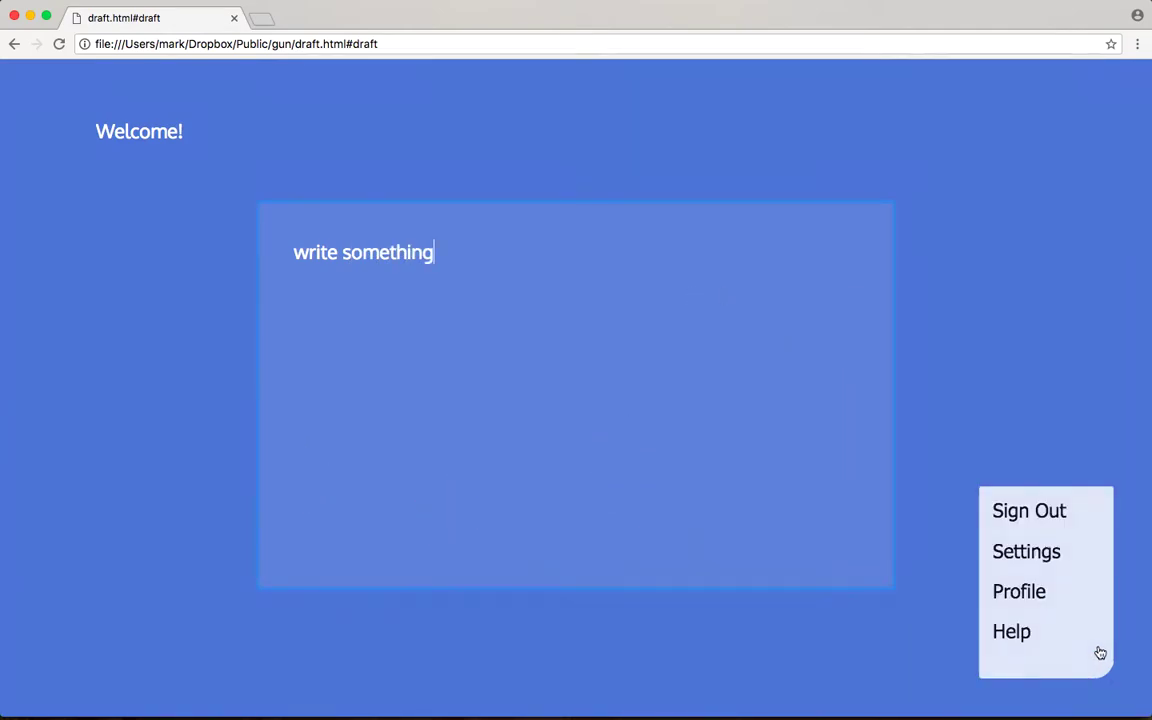
# Step: Open Settings from the account menu and scroll through it to check the masked recovery answers
pyautogui.click(1026, 553)
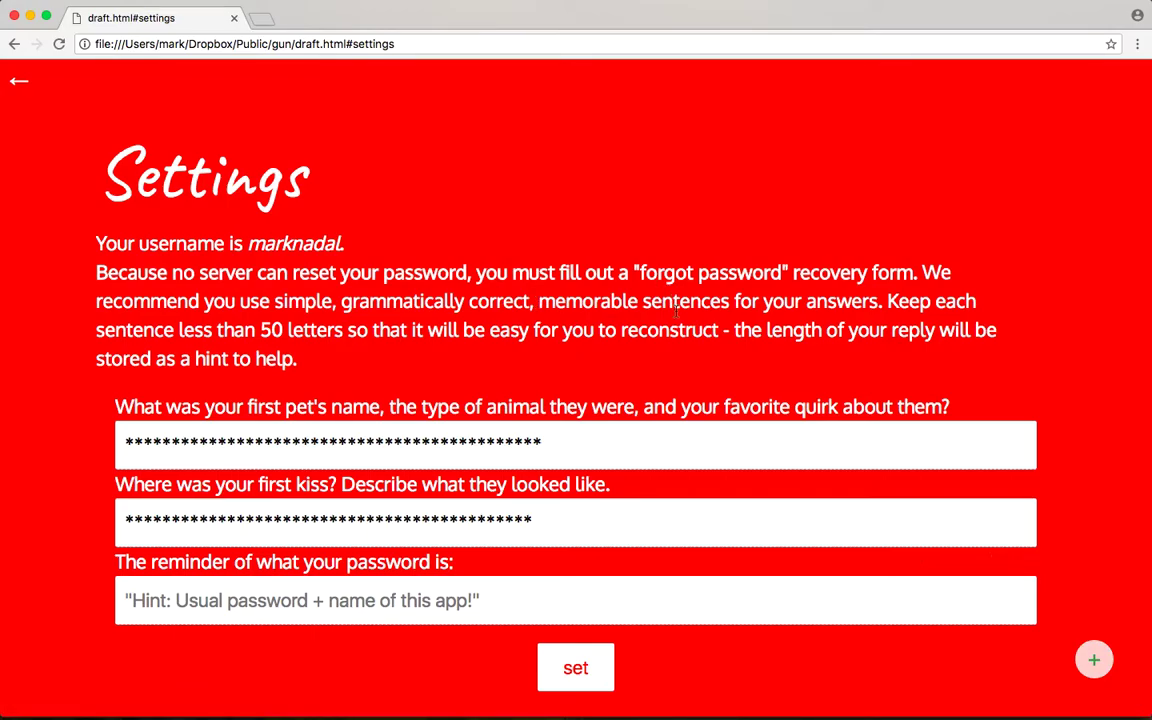
pyautogui.scroll(-5, 676, 316)
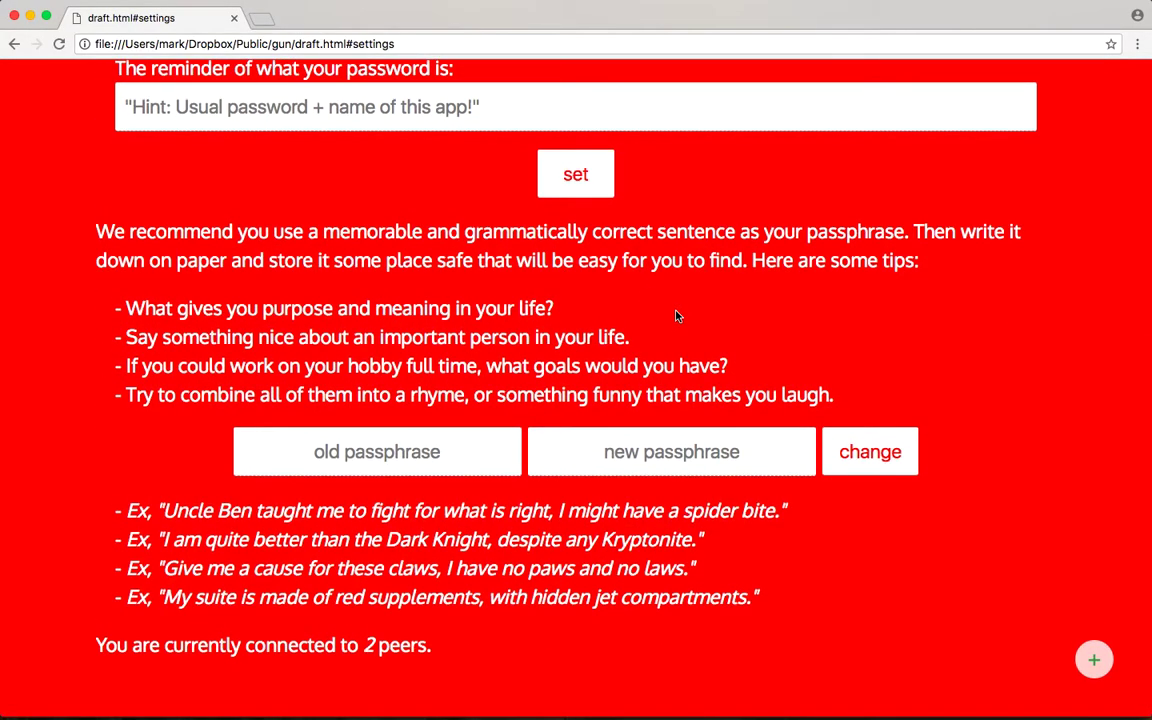
pyautogui.scroll(4, 676, 316)
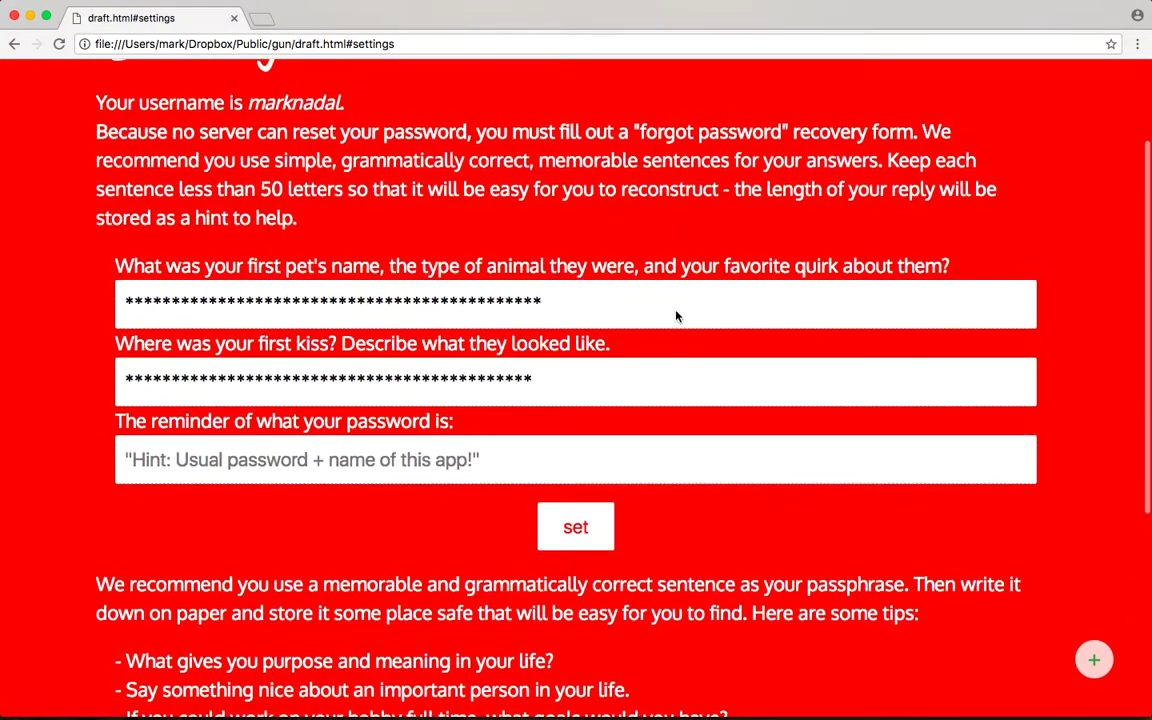
pyautogui.scroll(-4, 676, 311)
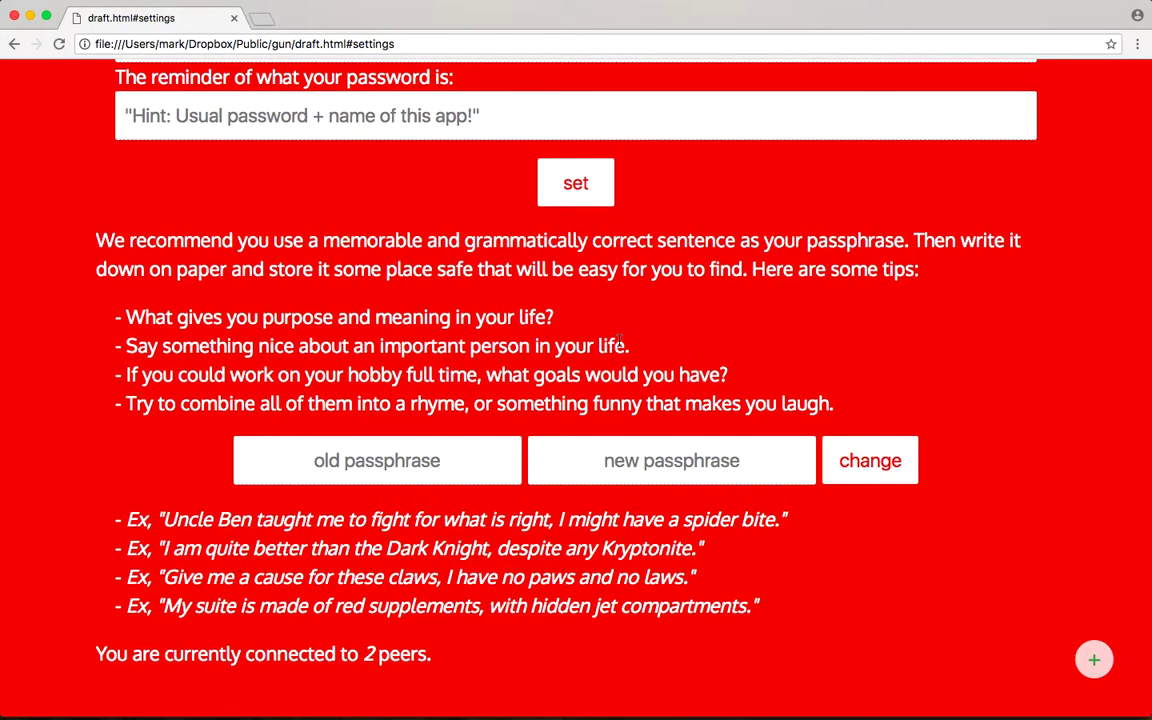
pyautogui.scroll(5, 60, 280)
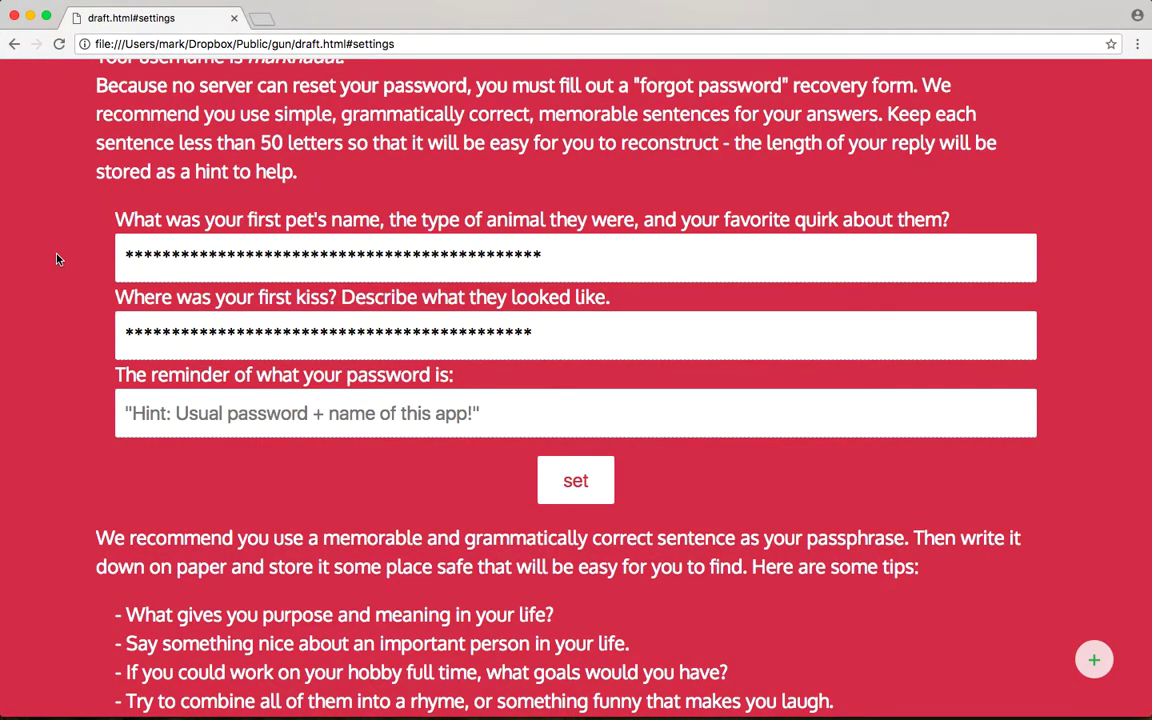
pyautogui.scroll(4, 57, 259)
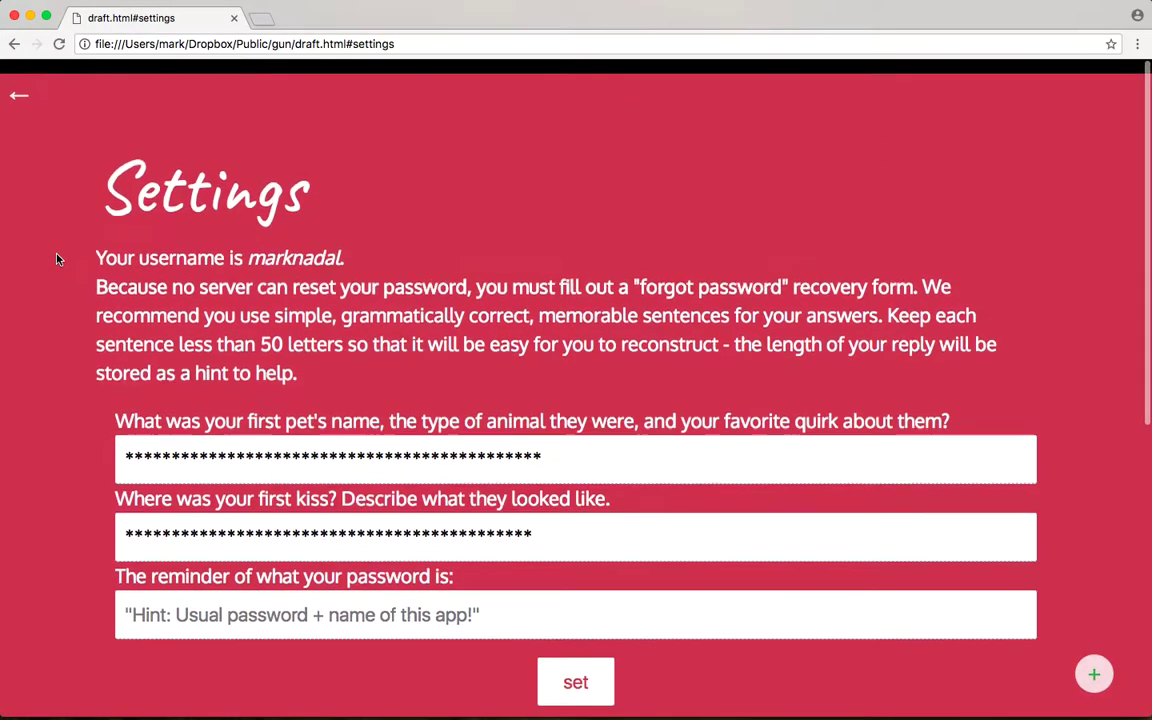